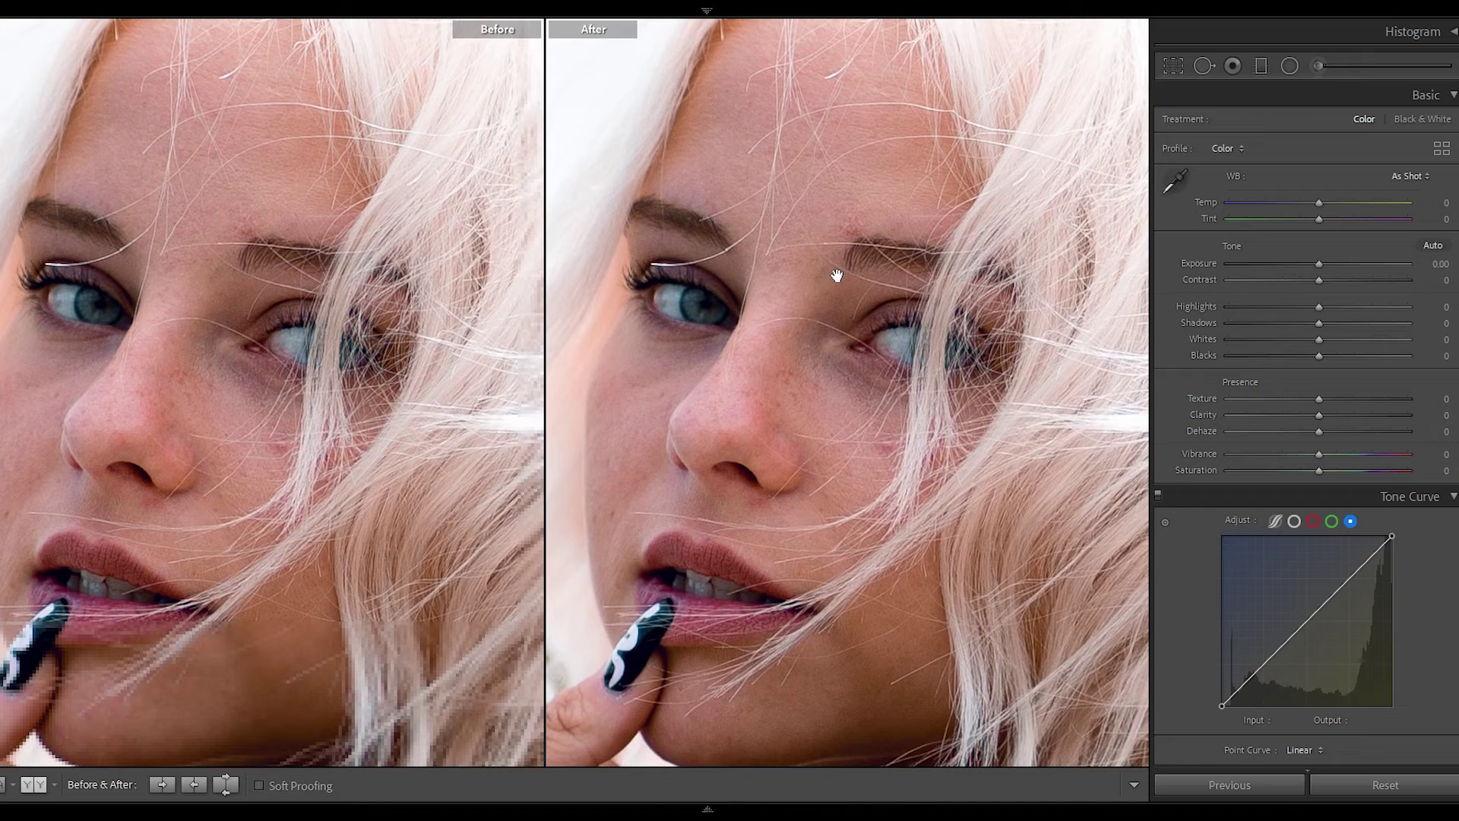
Fit the photo to view and apply the Artistic 03 profile at amount 137.
click(824, 320)
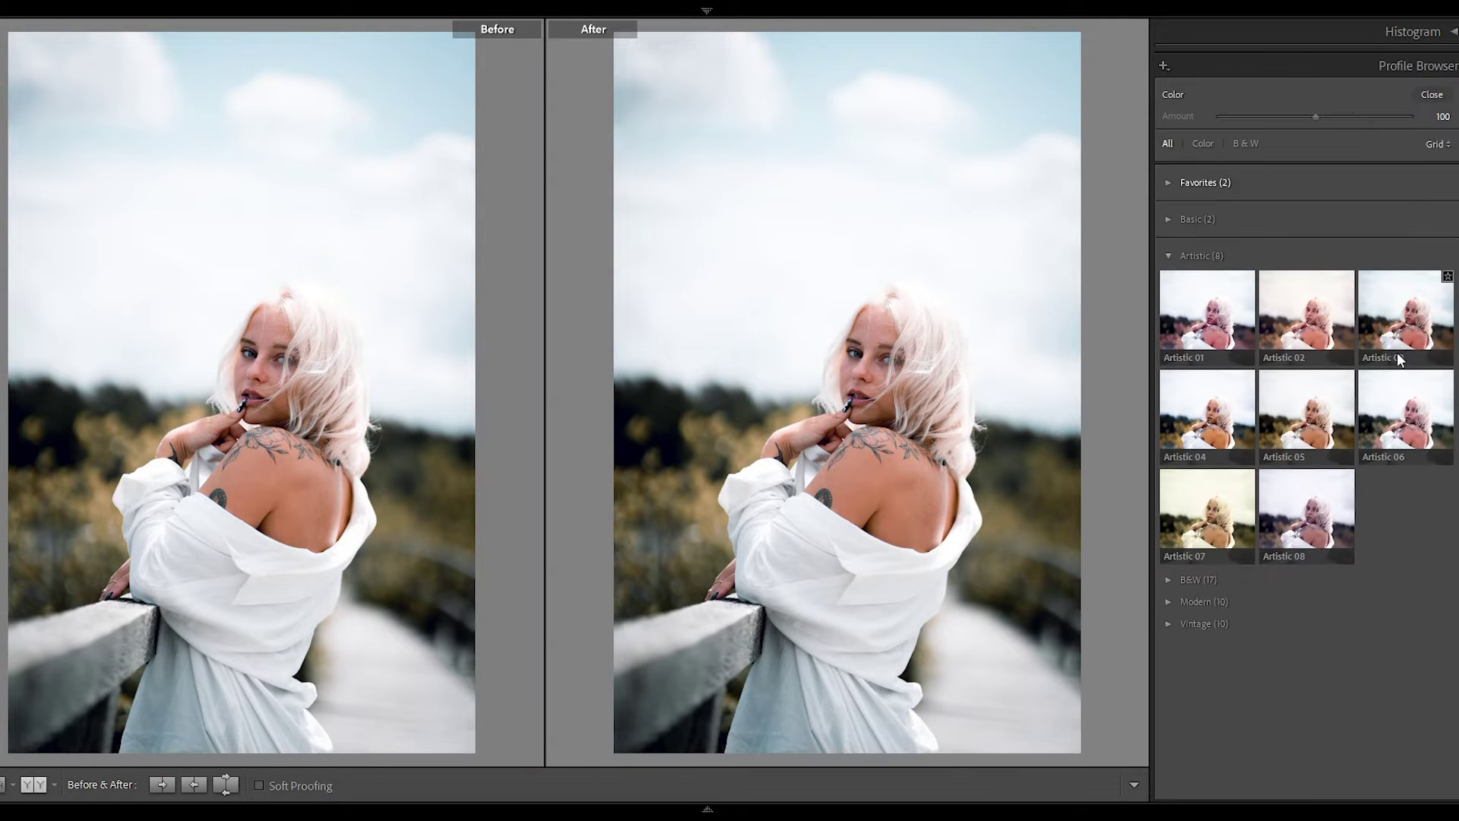
click(1399, 335)
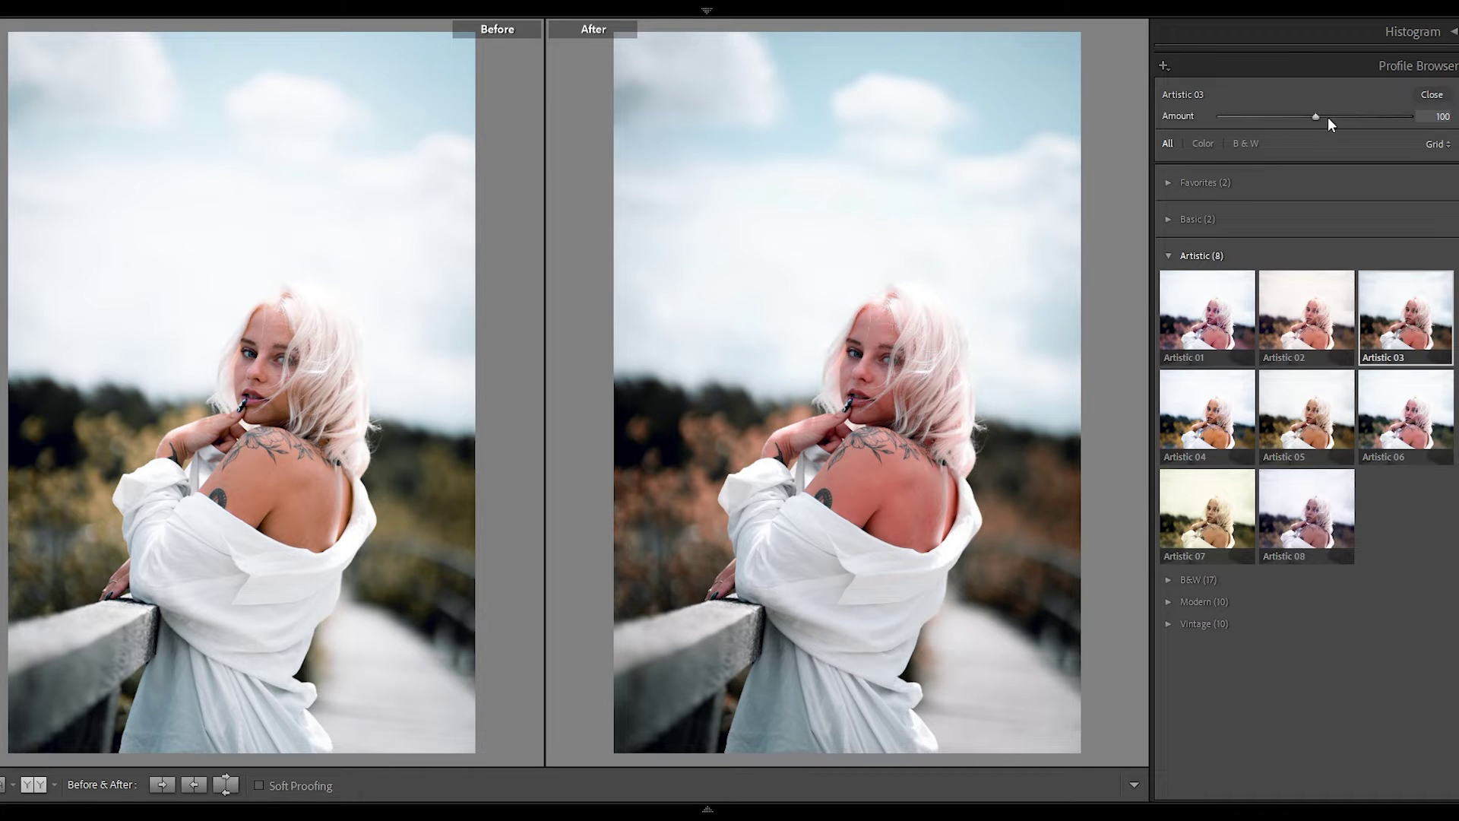
drag(1316, 117, 1350, 116)
click(1432, 94)
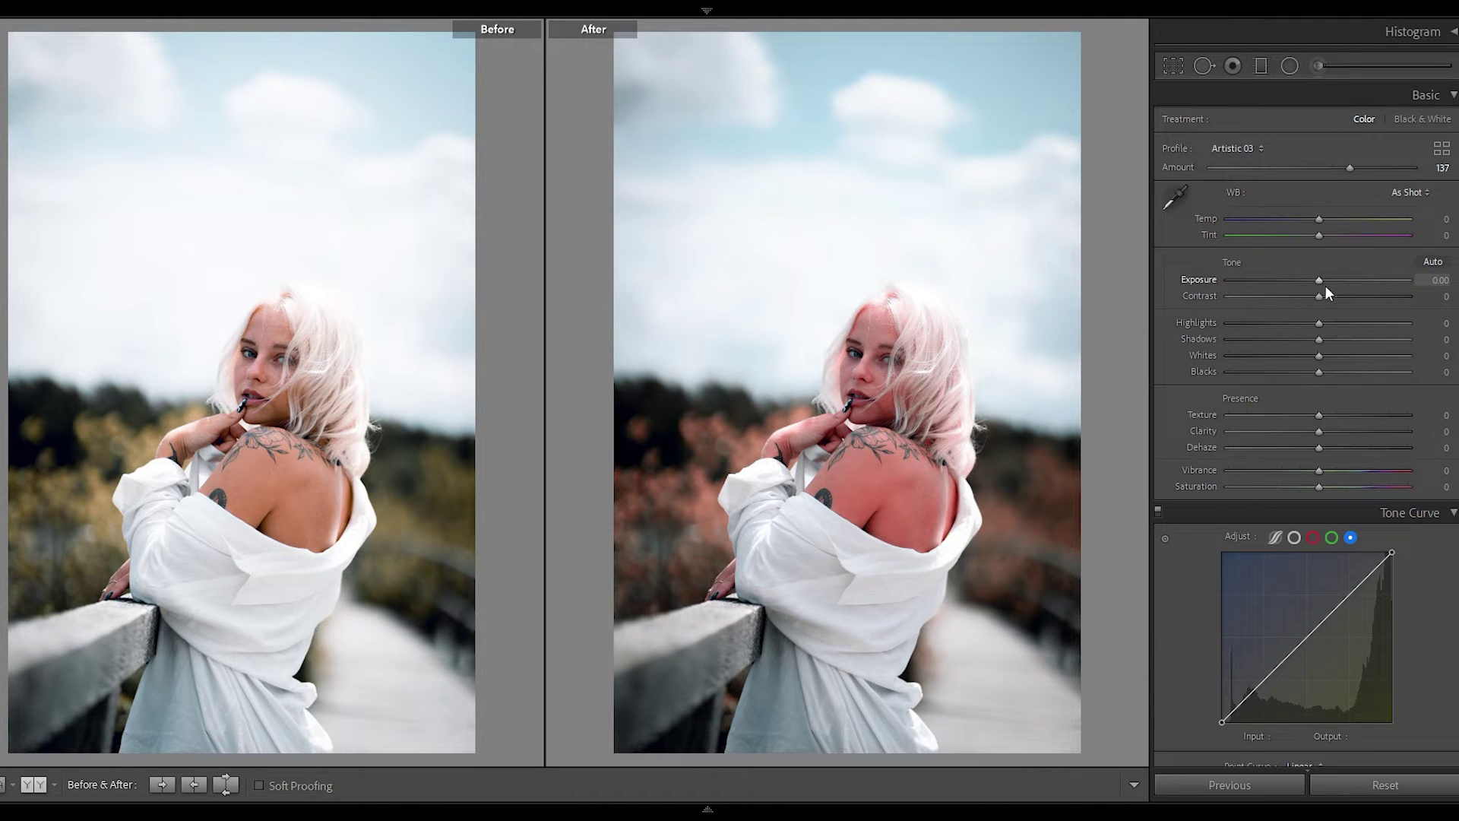
Set Exposure -0.52, Contrast +10, Highlights -15, Shadows +24, Whites +15, Blacks -23.
drag(1319, 279, 1310, 292)
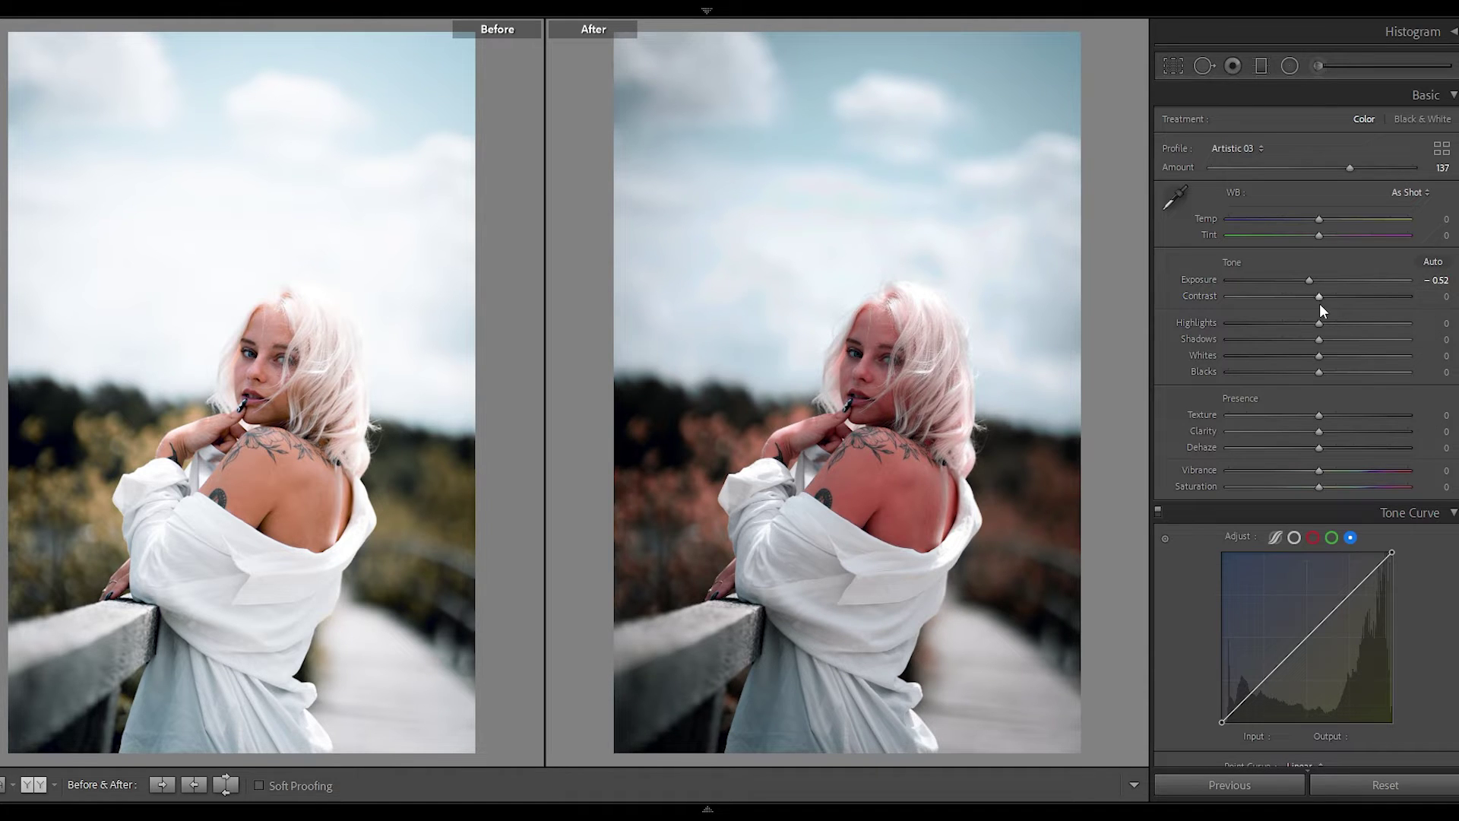
drag(1324, 296, 1331, 302)
drag(1318, 328, 1309, 331)
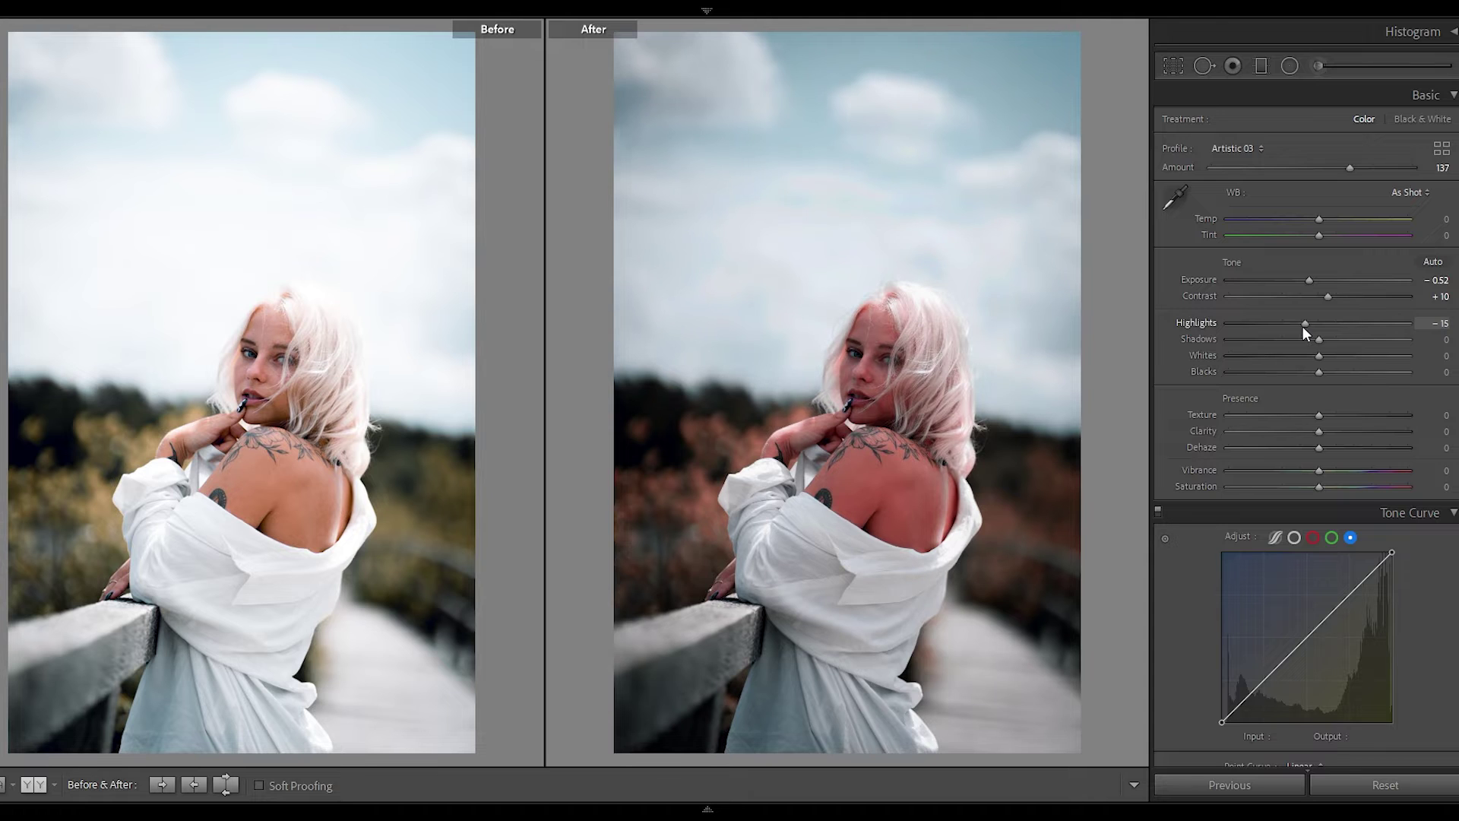
drag(1320, 341, 1339, 339)
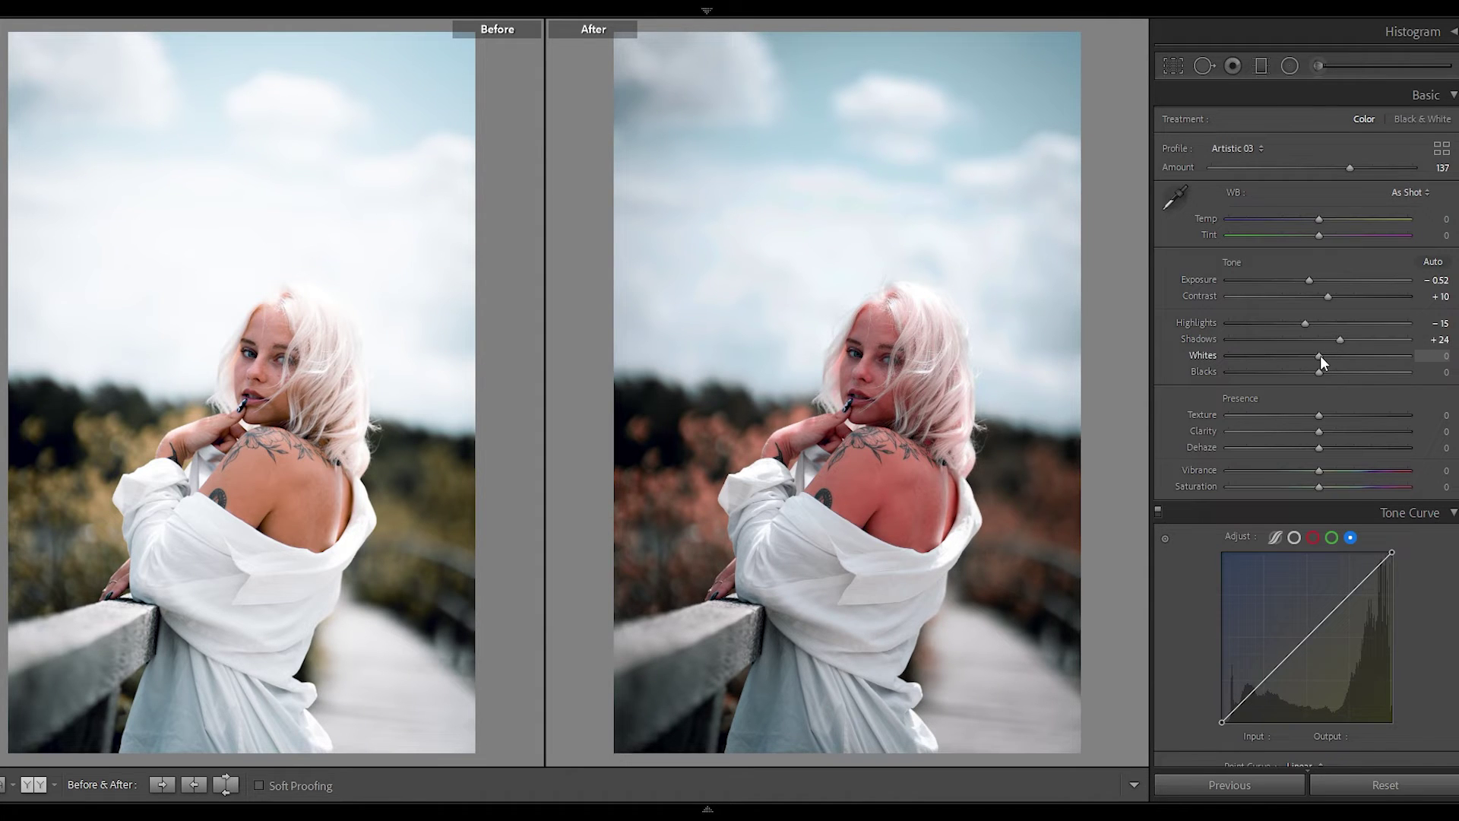
drag(1321, 356, 1331, 356)
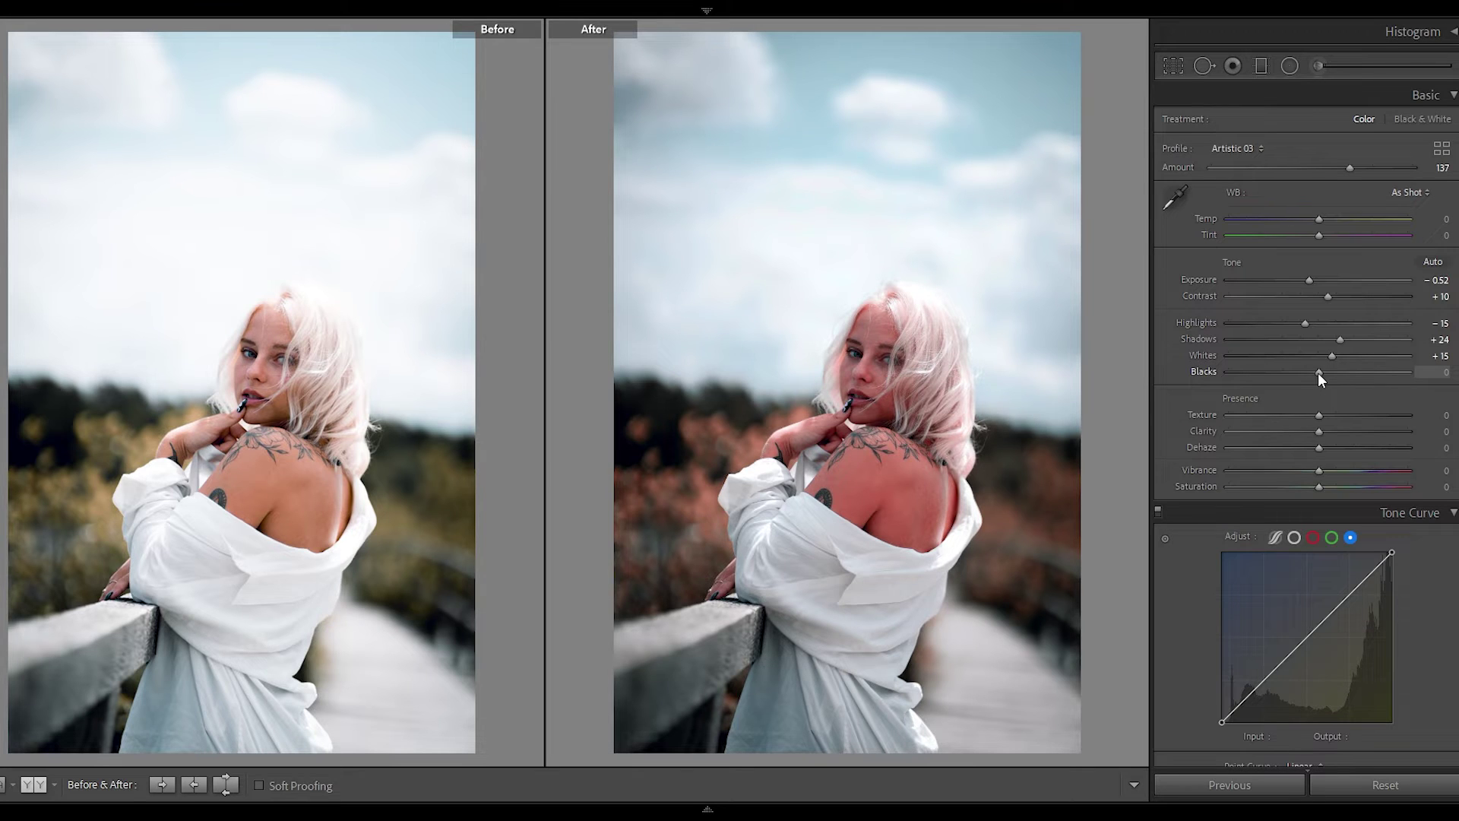
drag(1318, 372, 1299, 376)
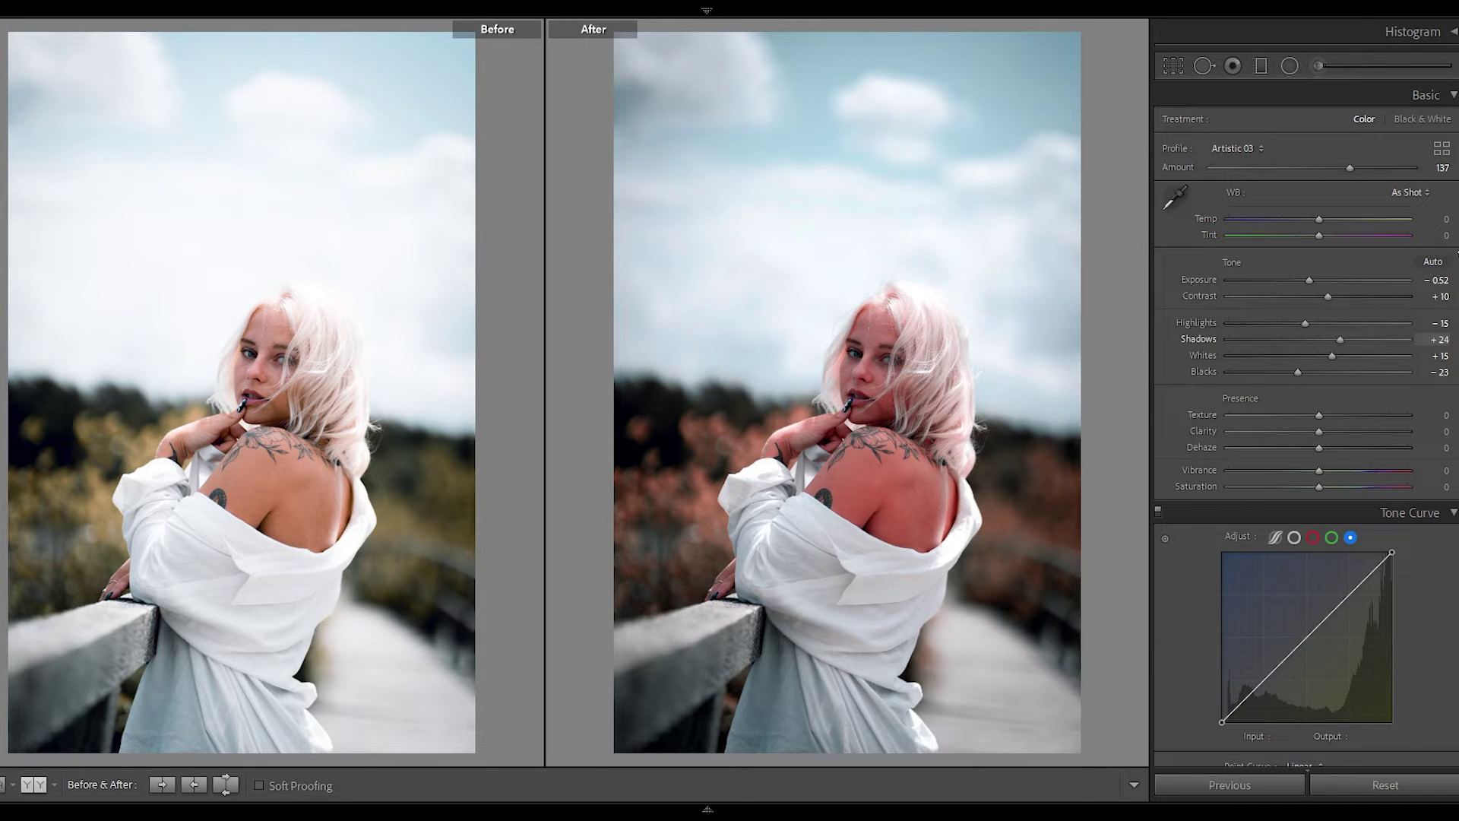
Set Presence sliders to Texture +22, Clarity +17 and Vibrance +14.
scroll(1368, 342, down, 2)
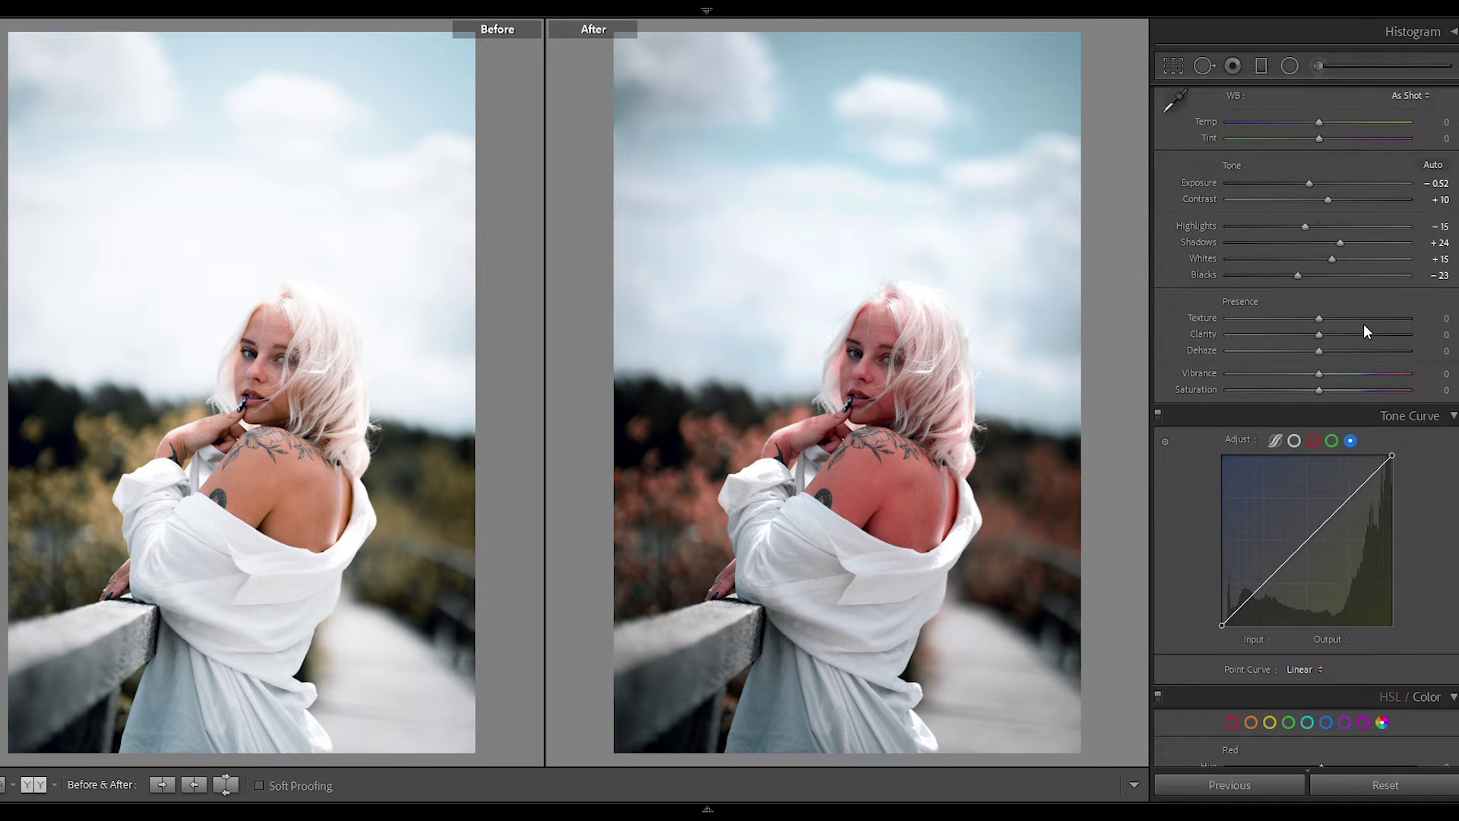
mouse_move(1319, 319)
mouse_down()
mouse_move(1336, 317)
mouse_move(1331, 341)
mouse_up()
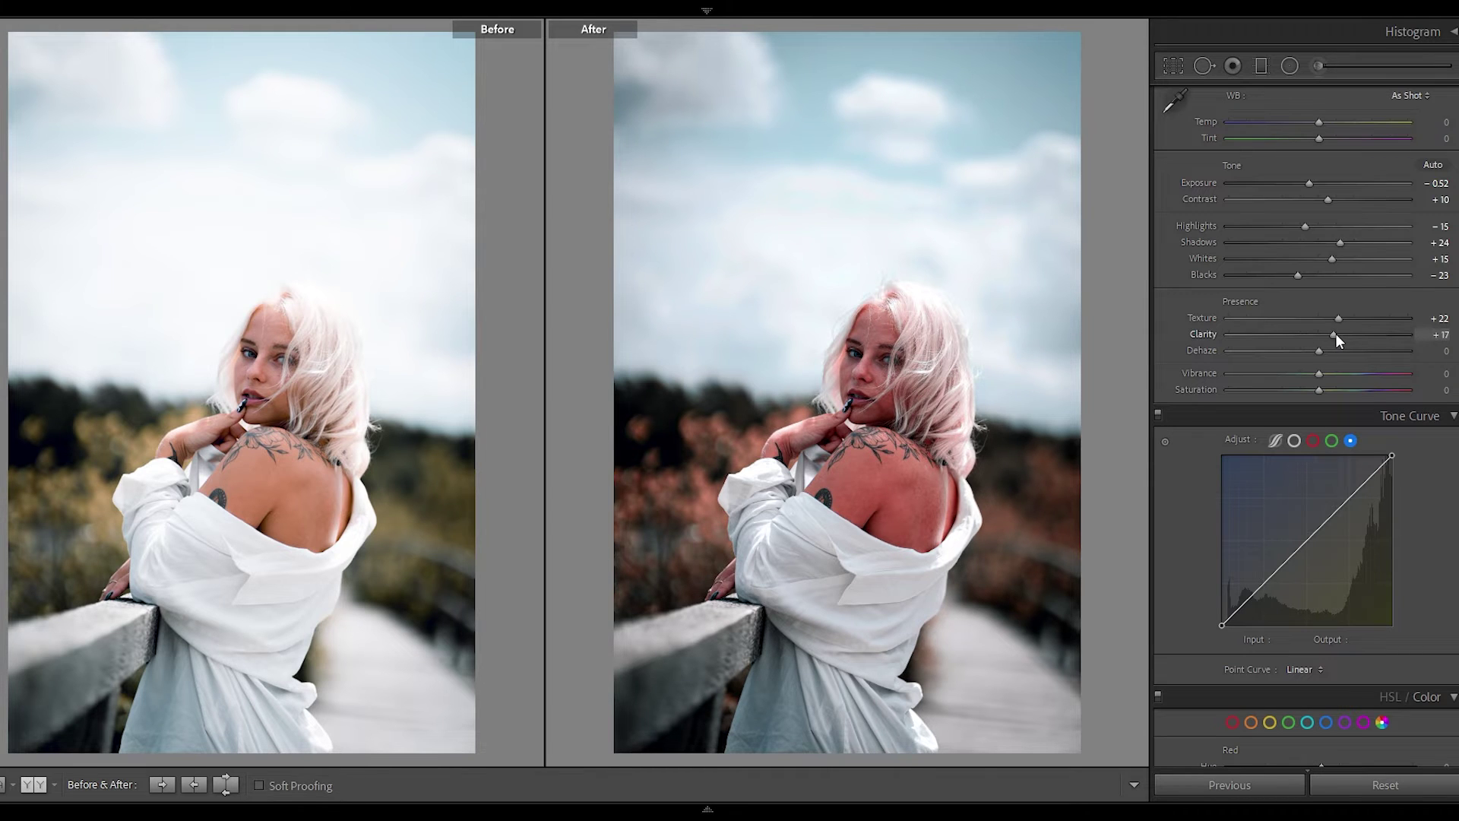
drag(1336, 334, 1337, 334)
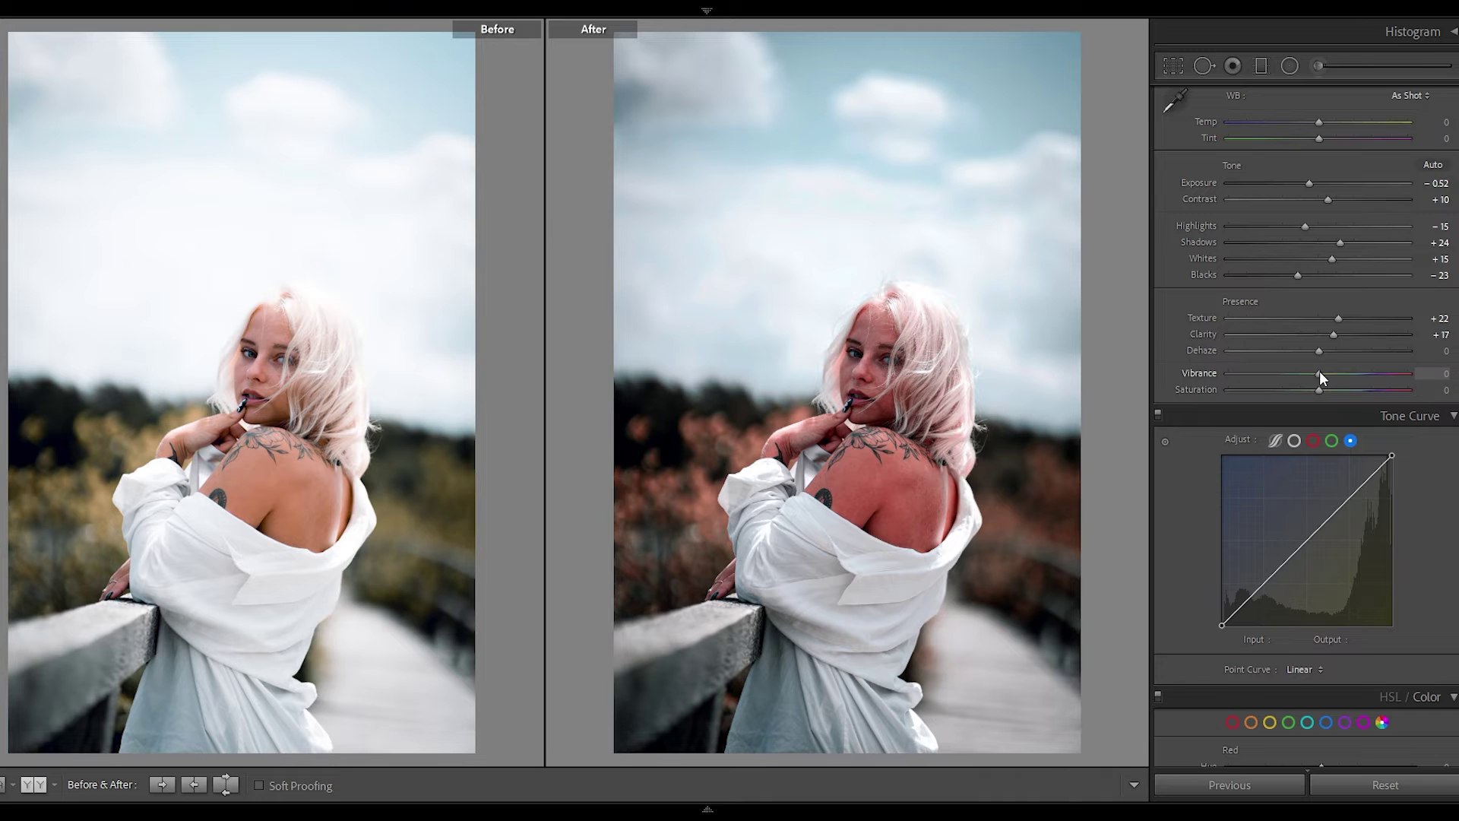
drag(1320, 373, 1328, 376)
In HSL, set Orange Sat -43, Lum +36; Yellow Hue -72, Sat +100; Green Hue -100, Sat +100.
scroll(1448, 342, down, 3)
scroll(1448, 342, down, 3)
scroll(1448, 342, down, 3)
scroll(1448, 342, down, 3)
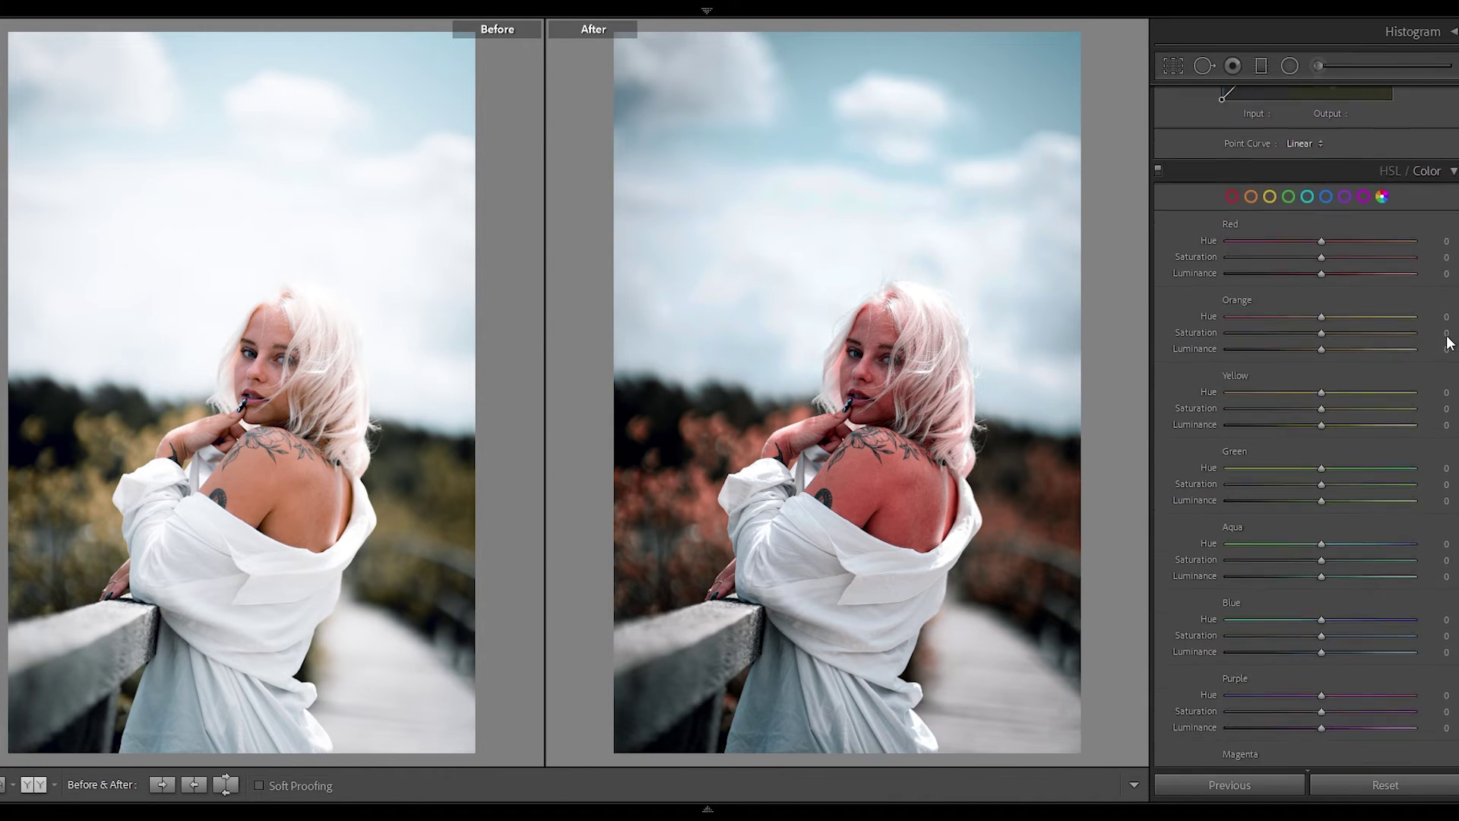
scroll(1448, 342, down, 2)
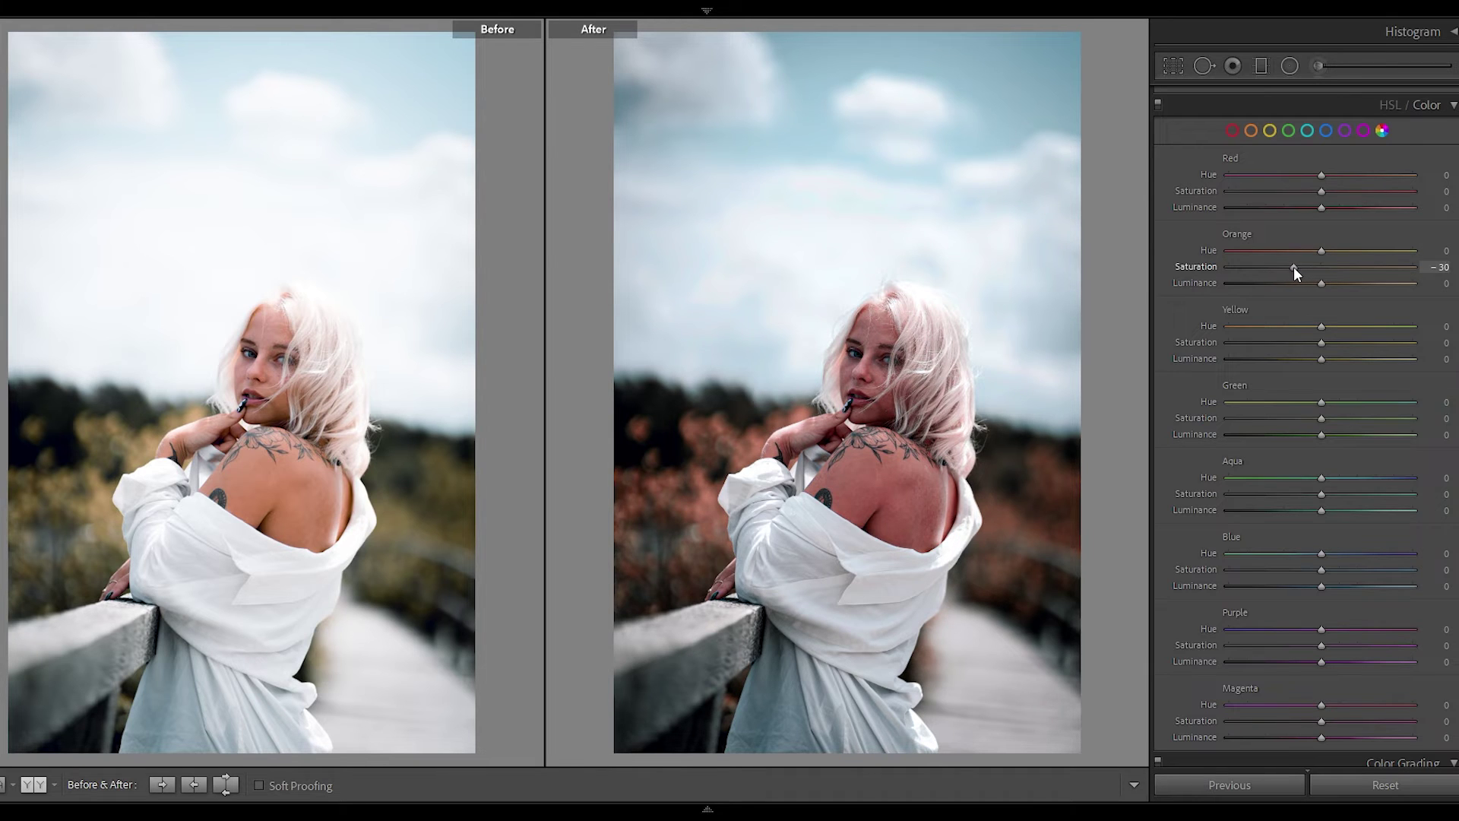
drag(1294, 267, 1346, 284)
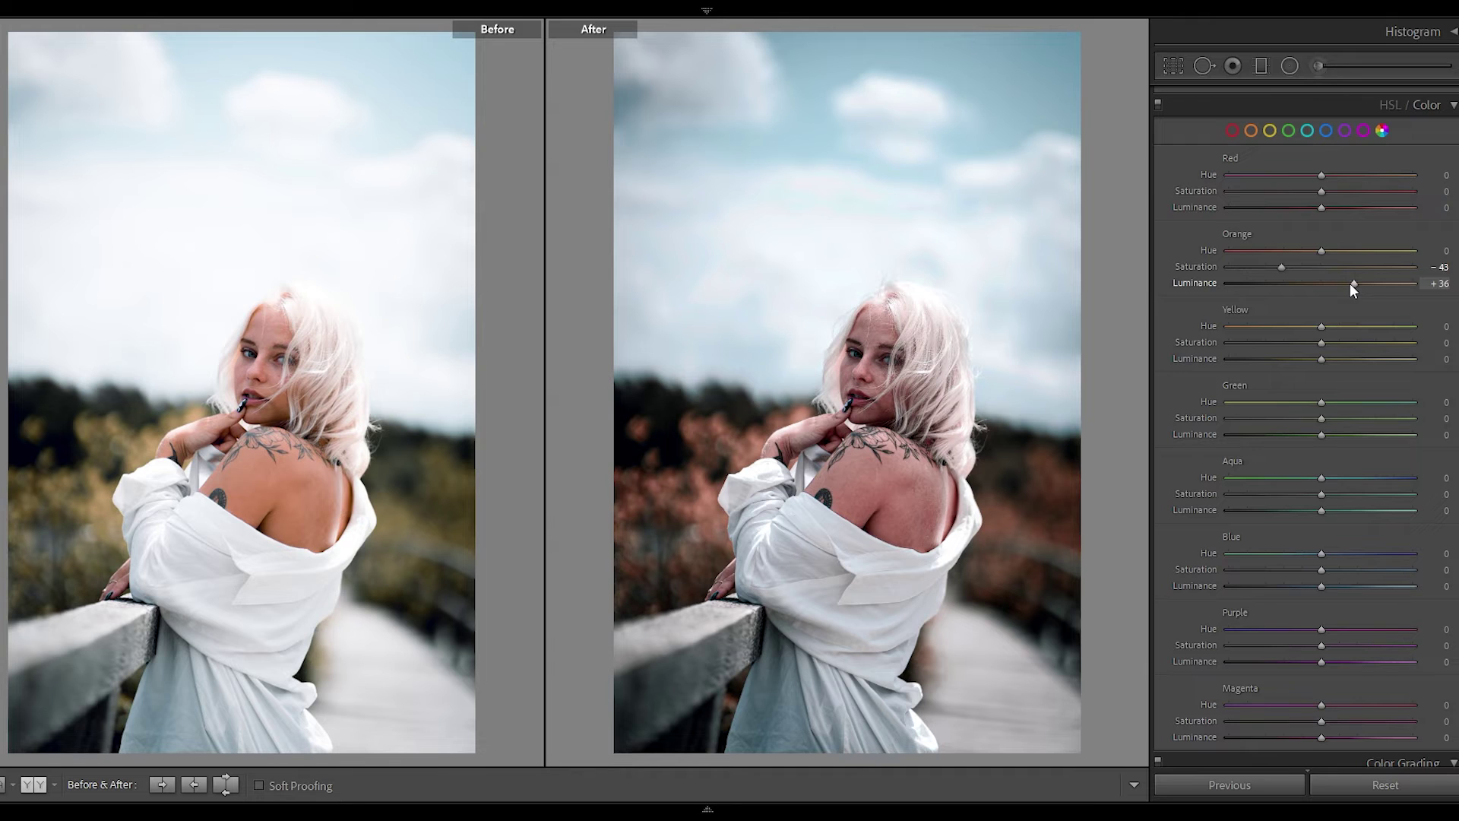
mouse_move(1321, 325)
mouse_down()
mouse_move(1254, 330)
mouse_move(1416, 344)
mouse_up()
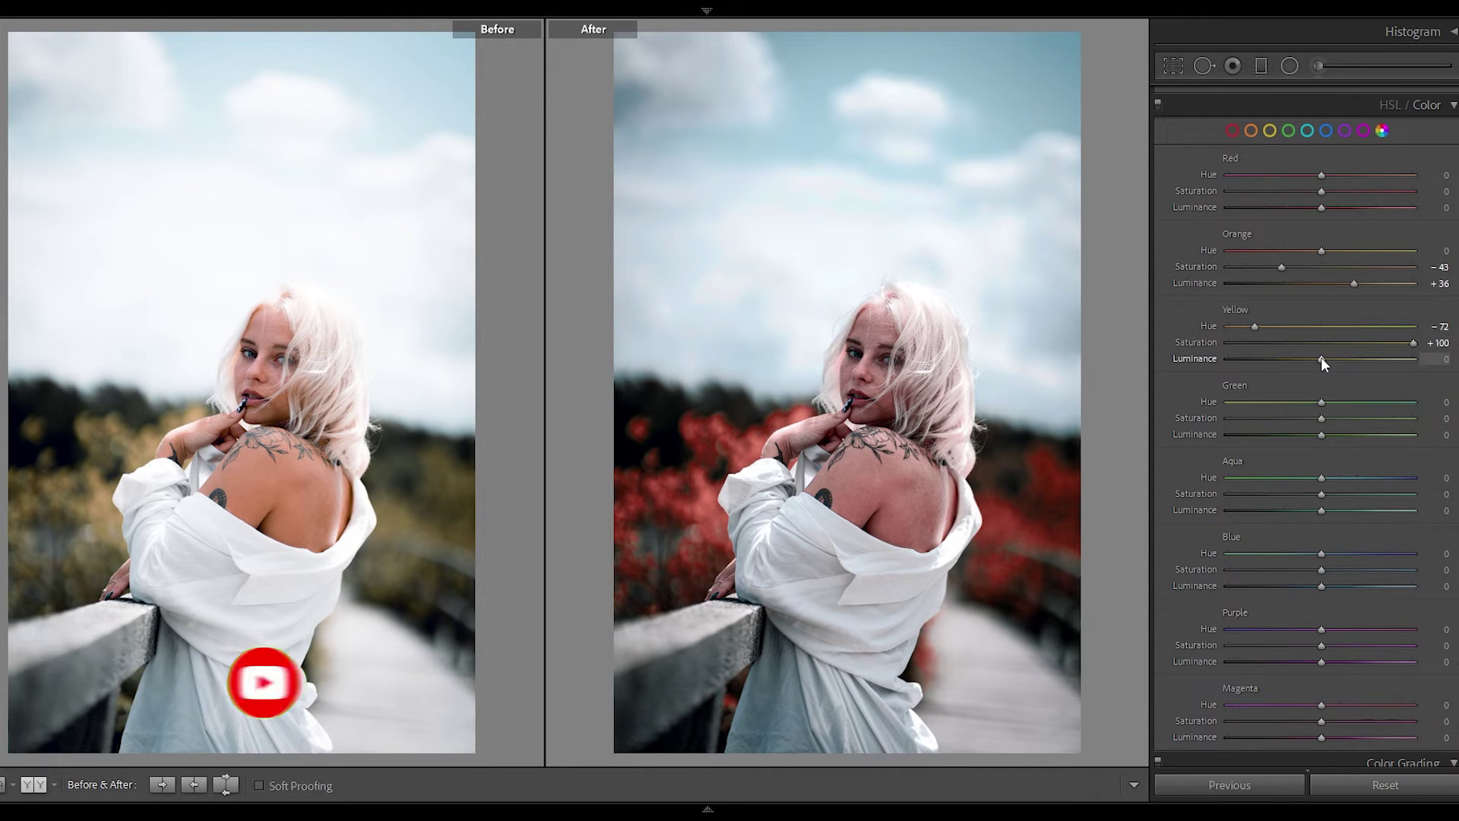
drag(1321, 401, 1224, 409)
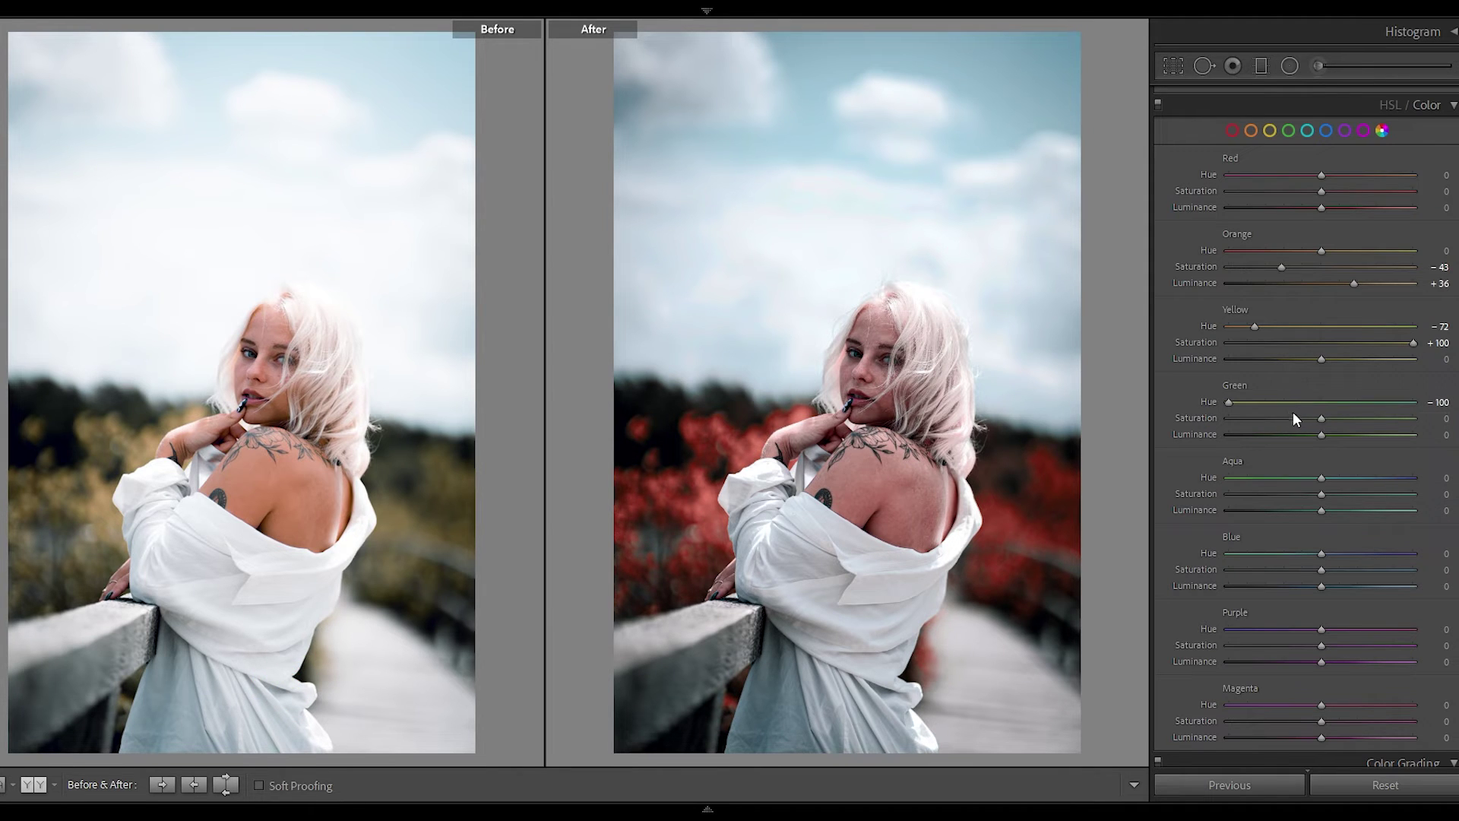
drag(1321, 418, 1423, 424)
Set Sharpening Amount 43, Luminance noise reduction 27 and Color noise reduction 26.
scroll(1306, 425, down, 1)
scroll(1306, 425, down, 5)
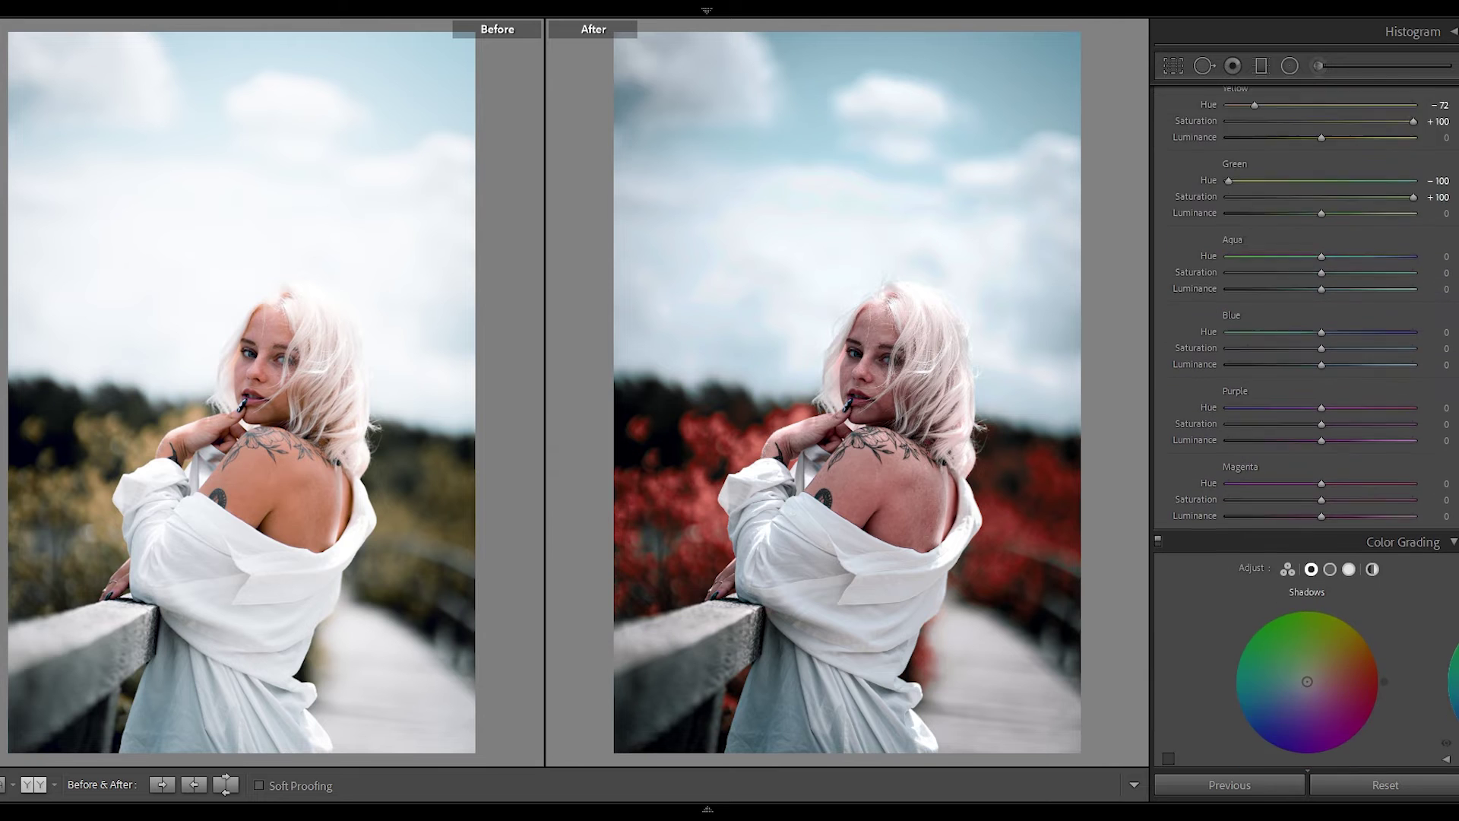
scroll(1306, 425, down, 3)
scroll(1306, 426, down, 1)
scroll(1306, 433, down, 3)
scroll(1306, 434, down, 1)
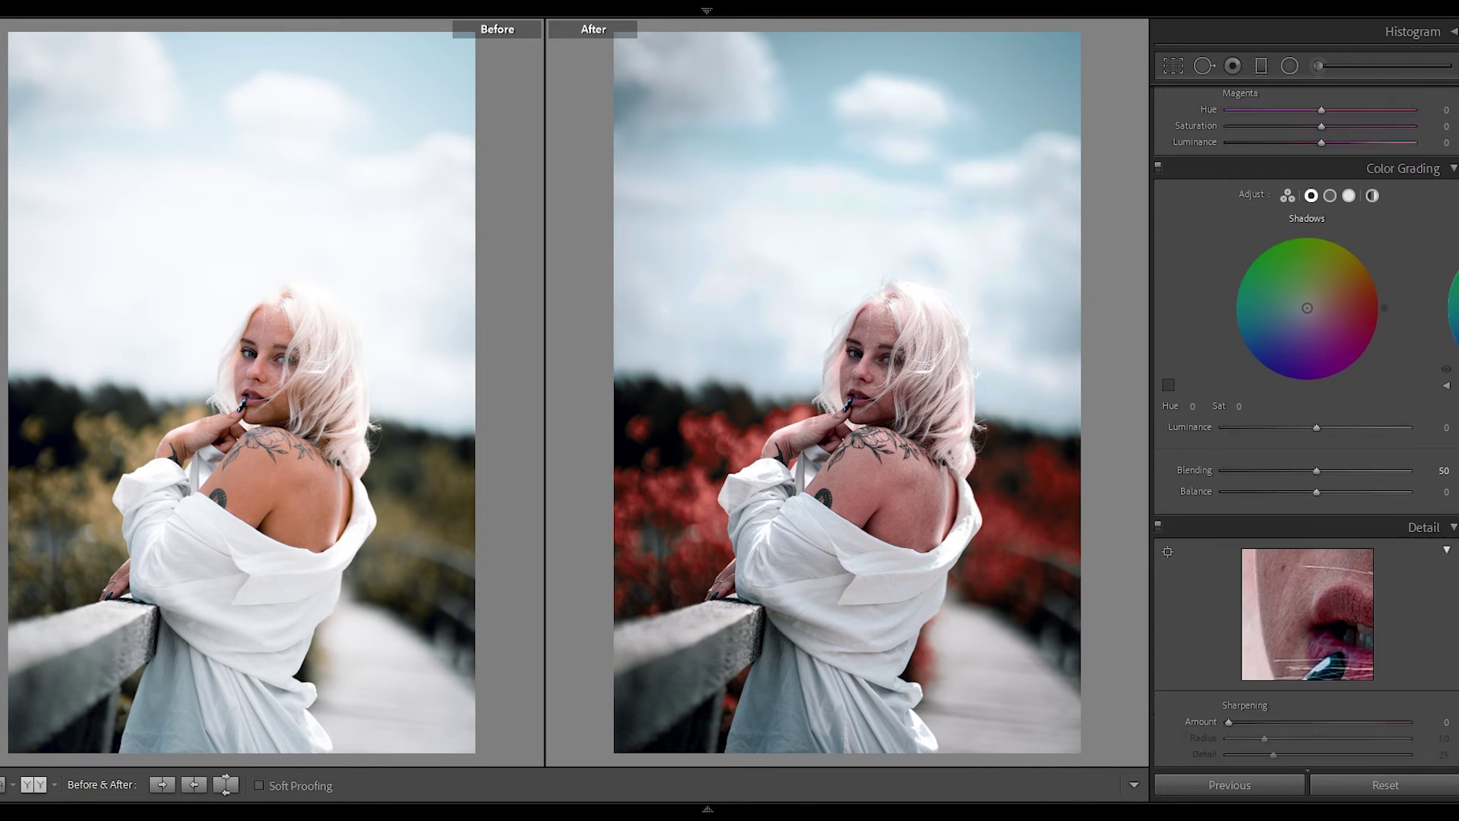
scroll(1306, 433, down, 3)
scroll(1305, 433, down, 3)
scroll(1292, 426, down, 1)
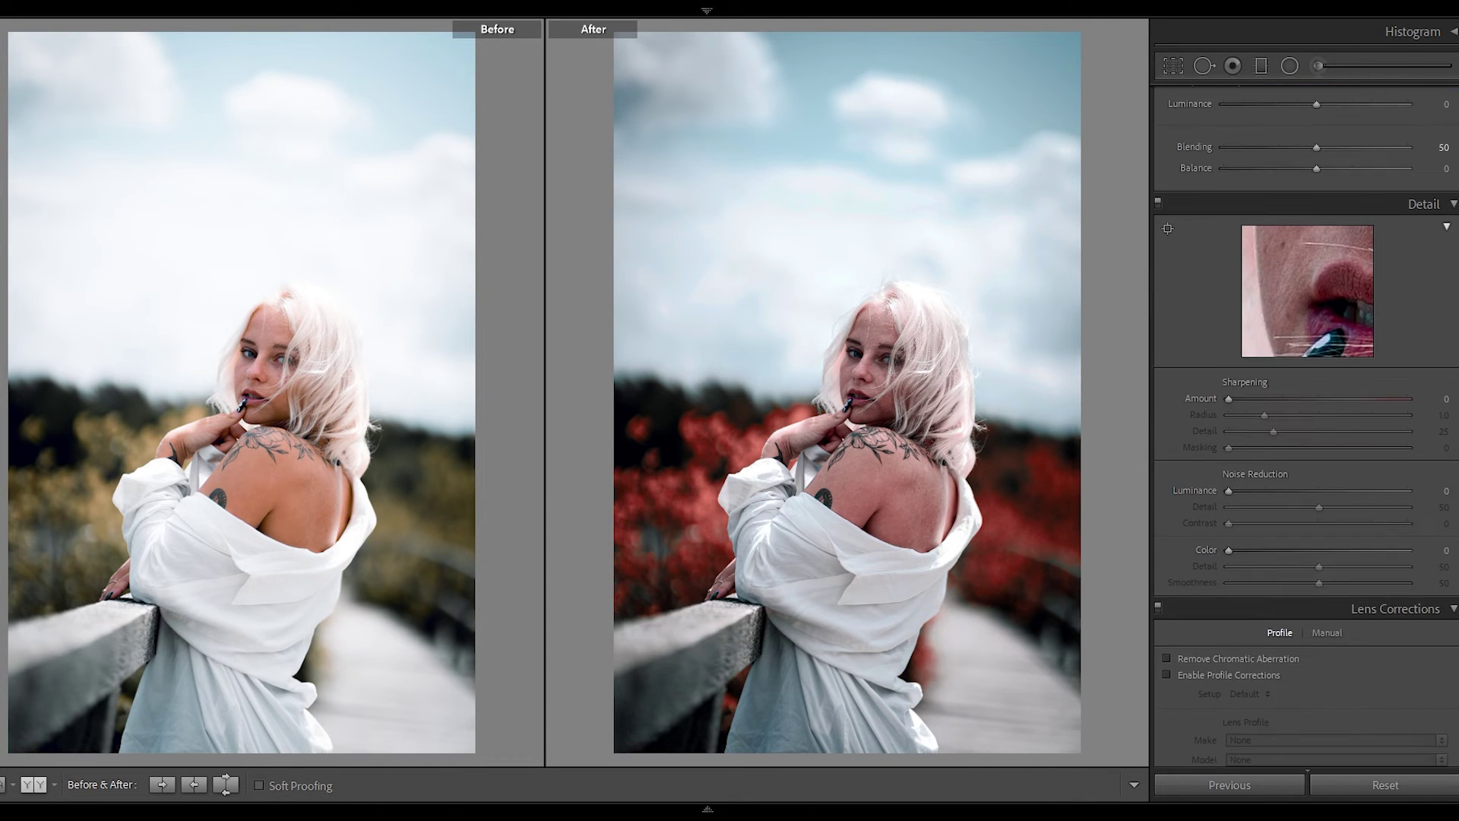
drag(1230, 399, 1282, 399)
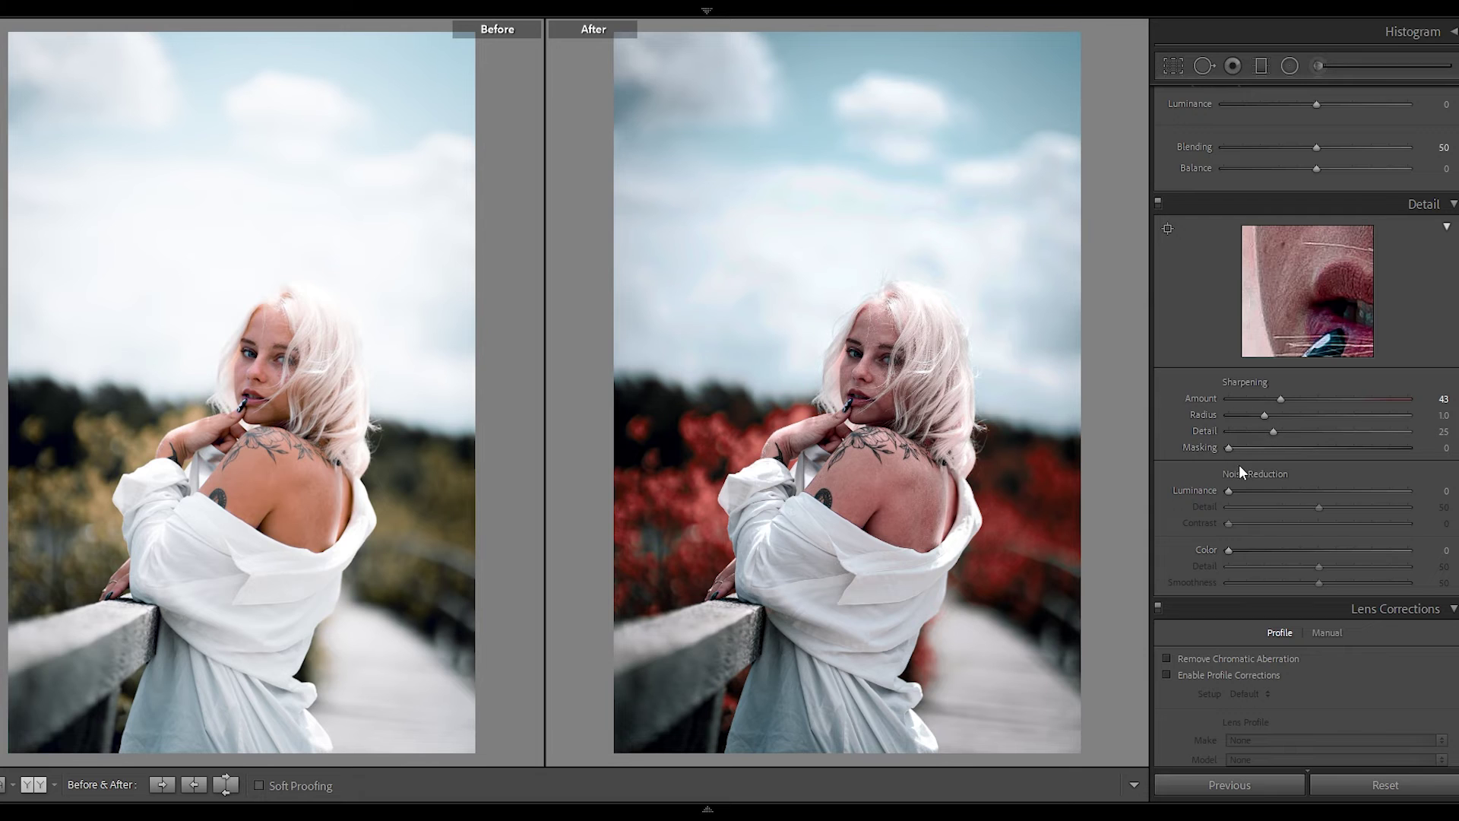
drag(1228, 491, 1280, 493)
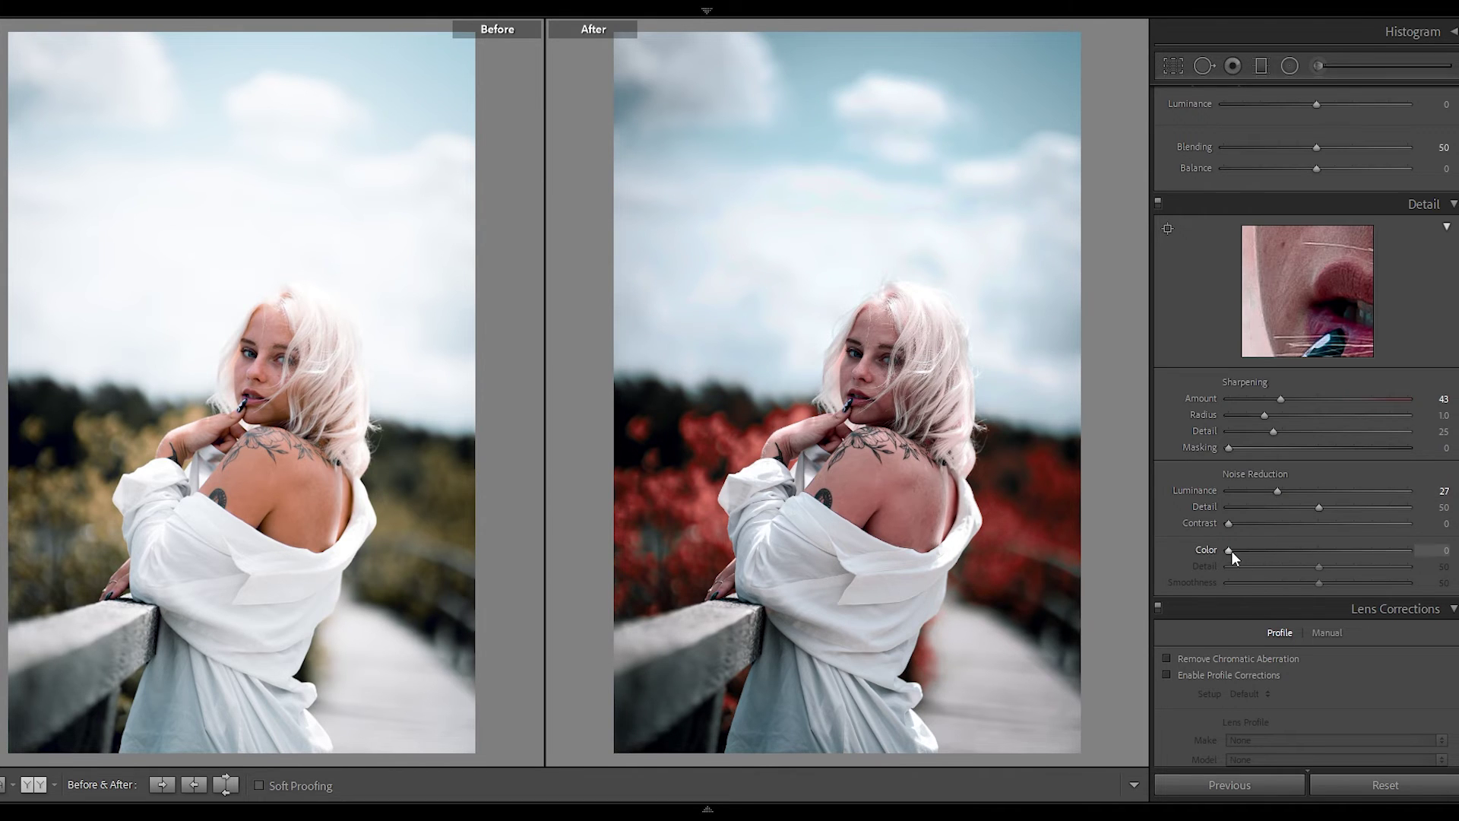
drag(1229, 551, 1282, 550)
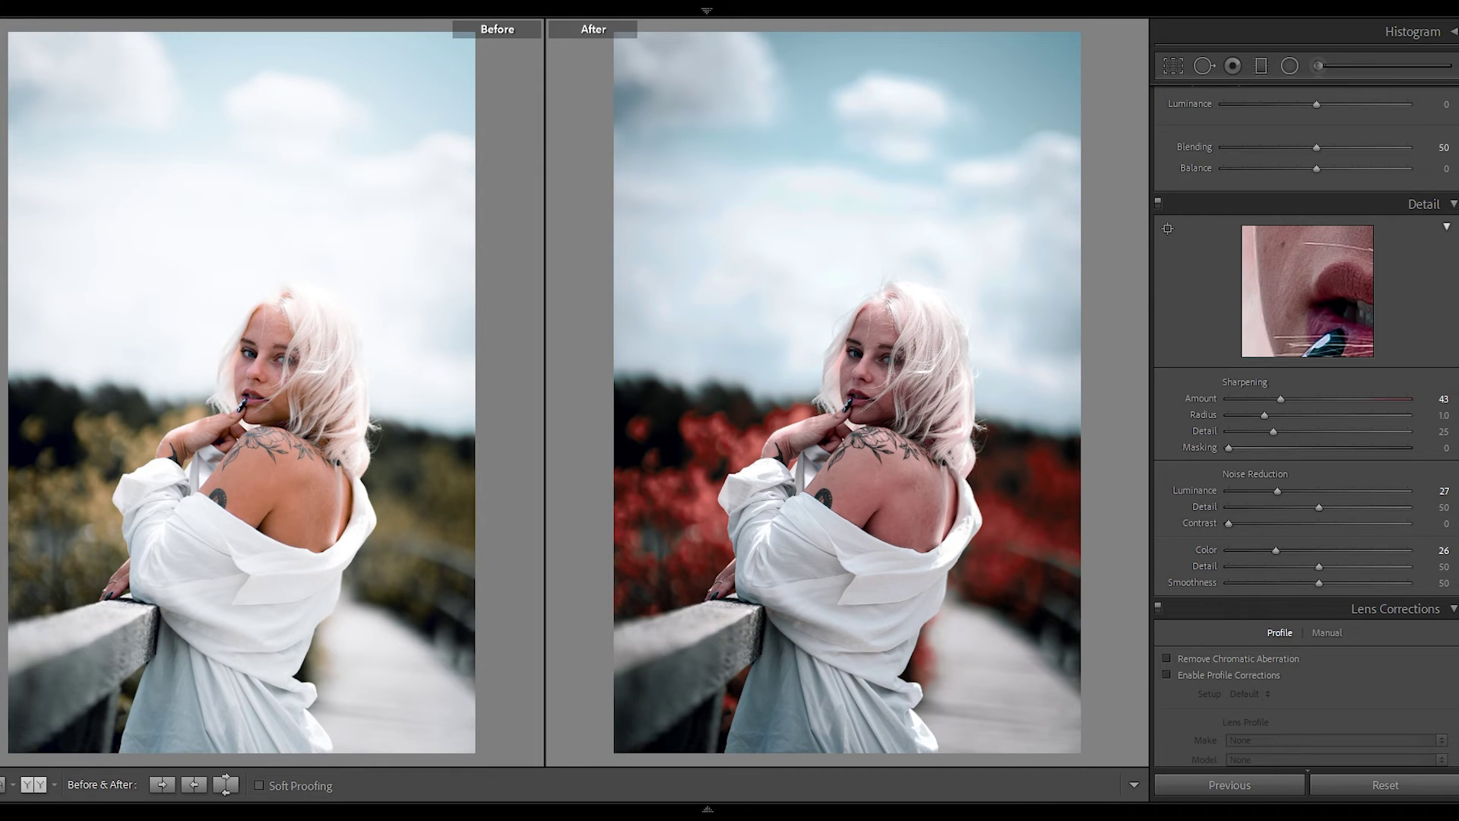
Set the Post-Crop Vignetting Amount to -15 in the Effects panel.
scroll(1307, 432, down, 3)
scroll(1307, 432, down, 4)
scroll(1306, 432, down, 3)
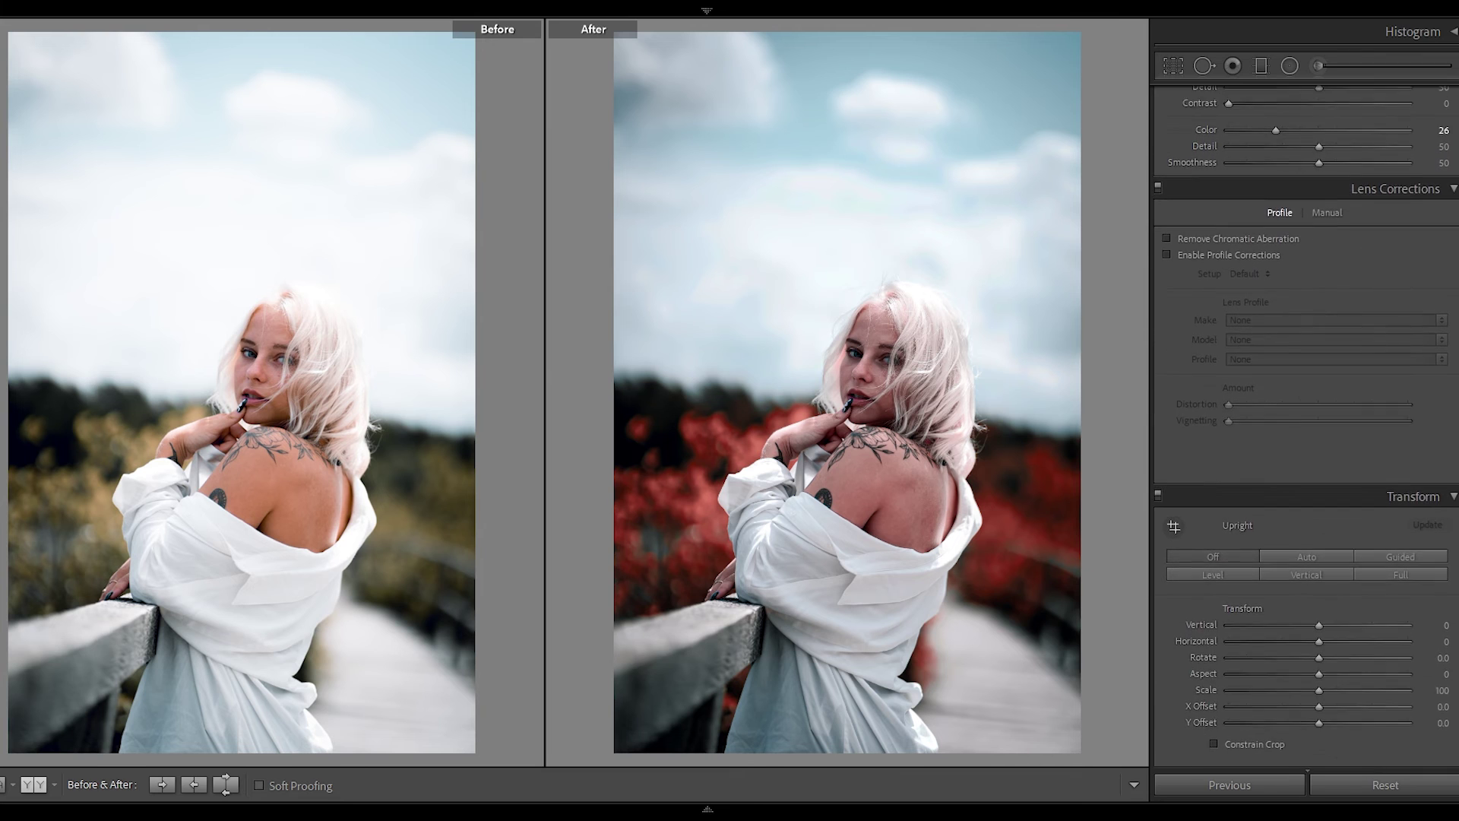
scroll(1307, 432, down, 1)
scroll(1307, 432, down, 1)
scroll(1307, 432, down, 1)
scroll(1307, 432, down, 3)
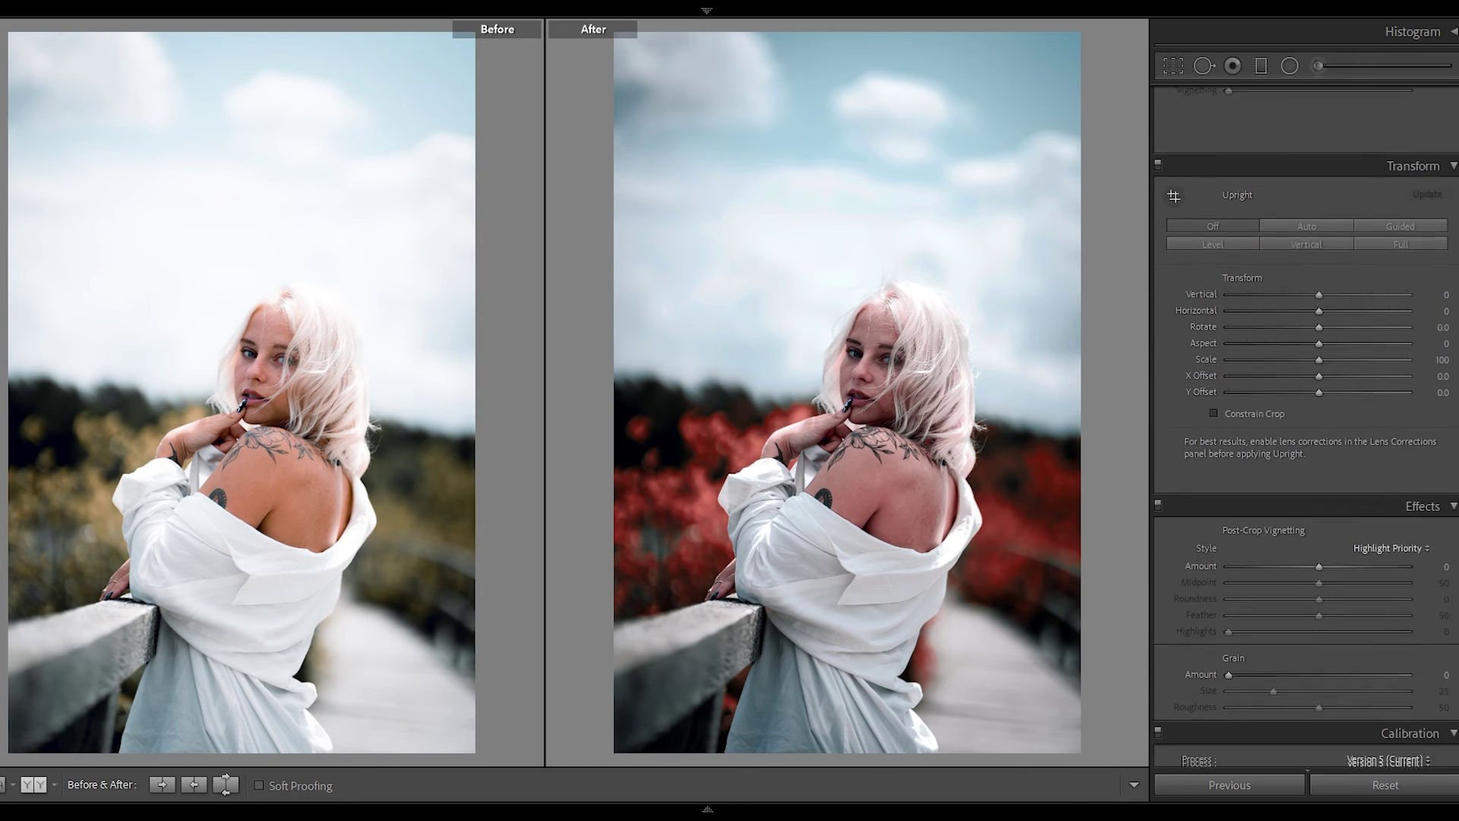
scroll(1409, 617, down, 1)
drag(1320, 497, 1306, 498)
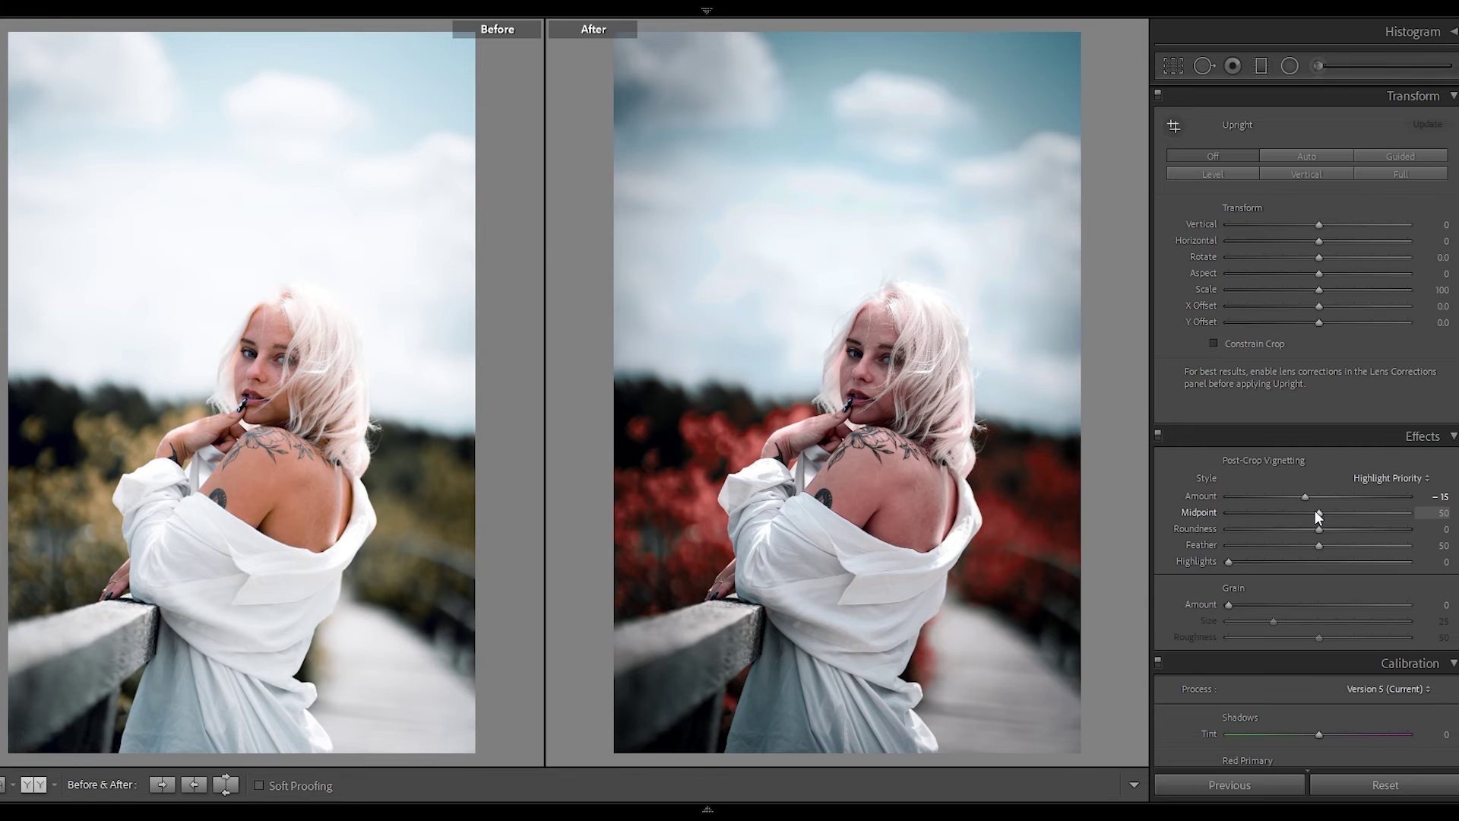
scroll(1306, 426, down, 5)
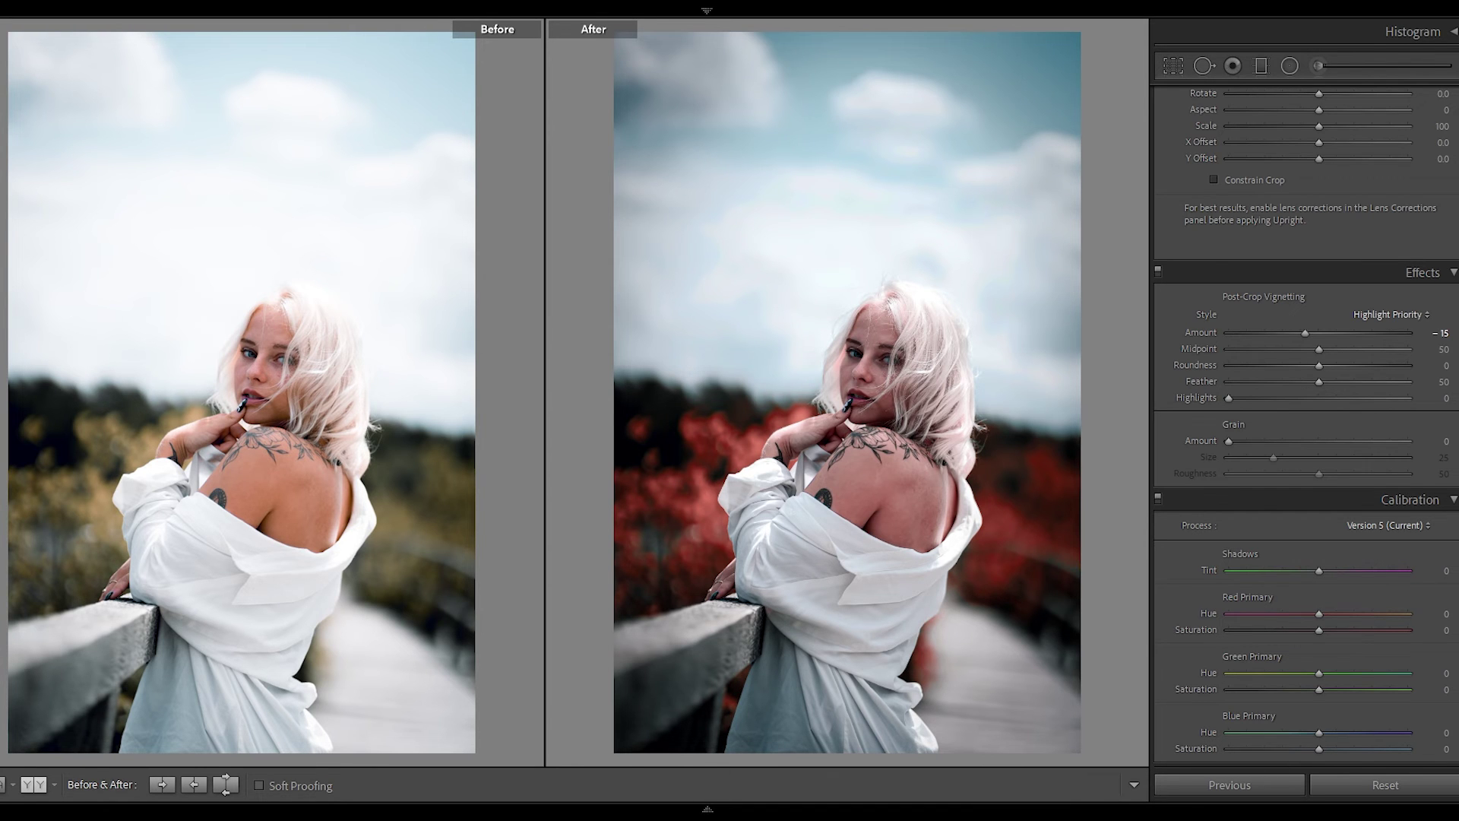
Check the face at 1:1, return to the full view, and show the filmstrip.
click(872, 376)
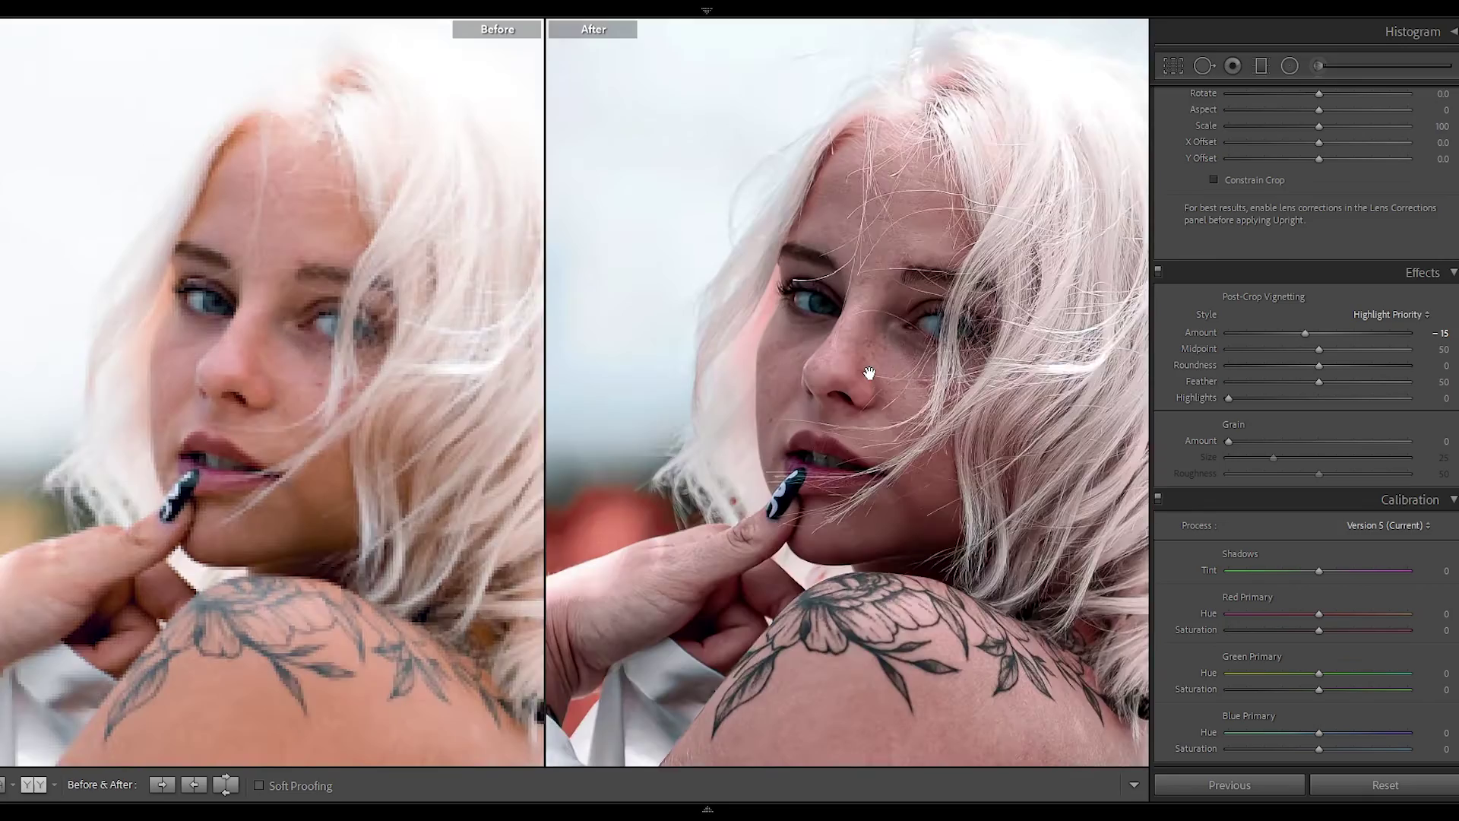
click(901, 388)
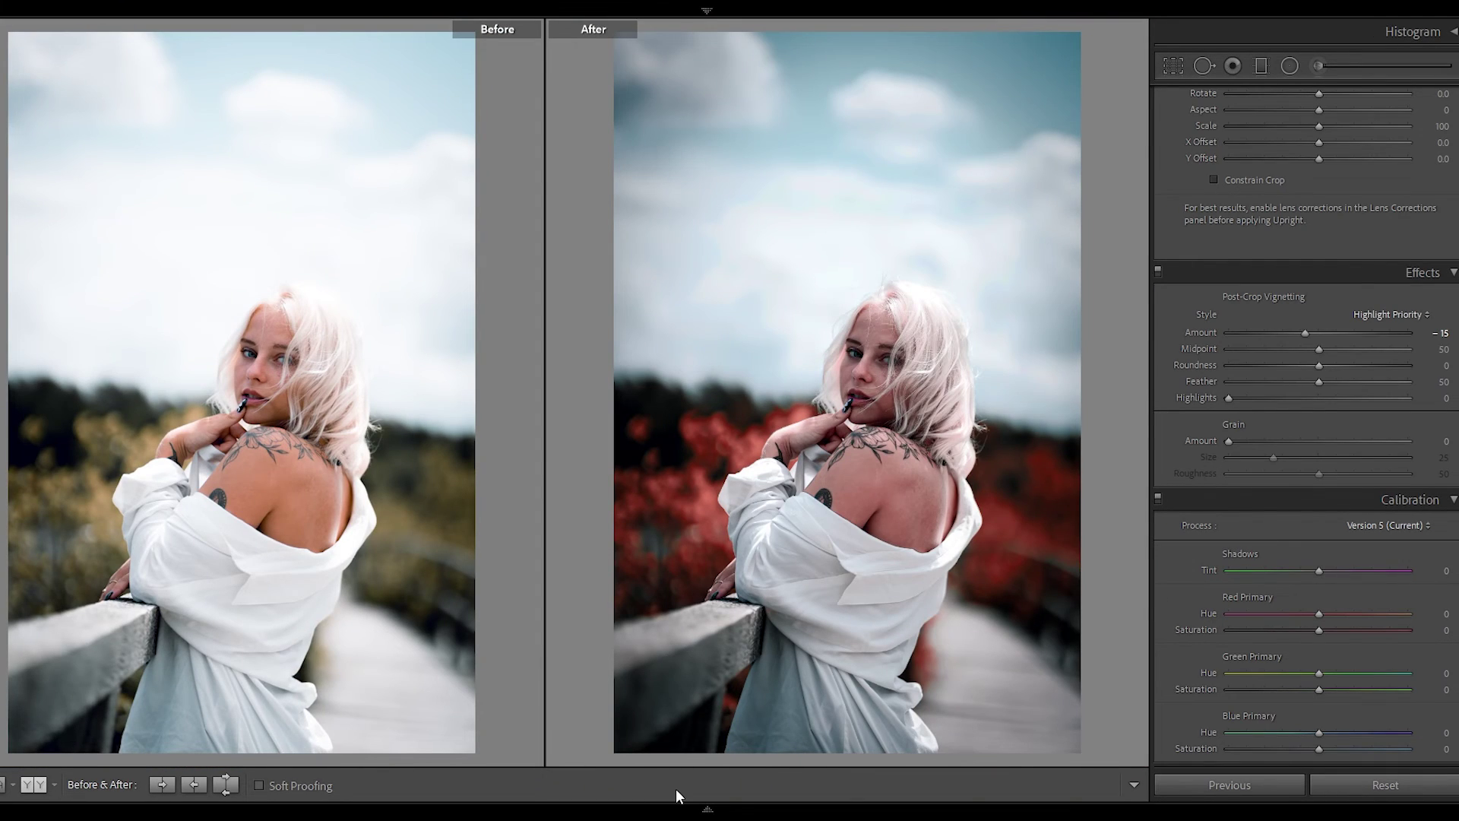
key(y)
key(y)
click(708, 810)
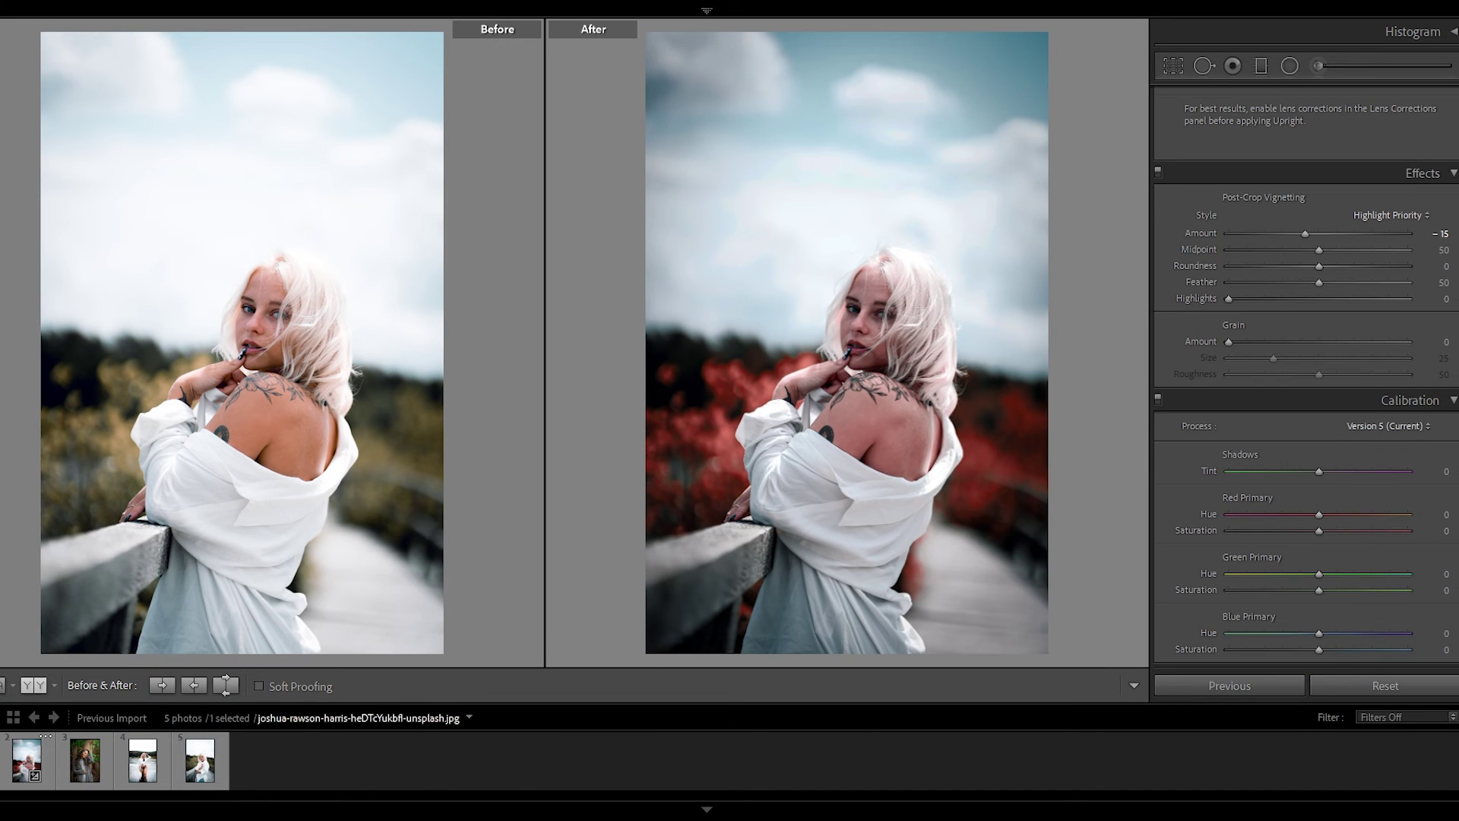
Apply Previous settings to the building, curly-hair, lake and boardwalk photos.
key(Left)
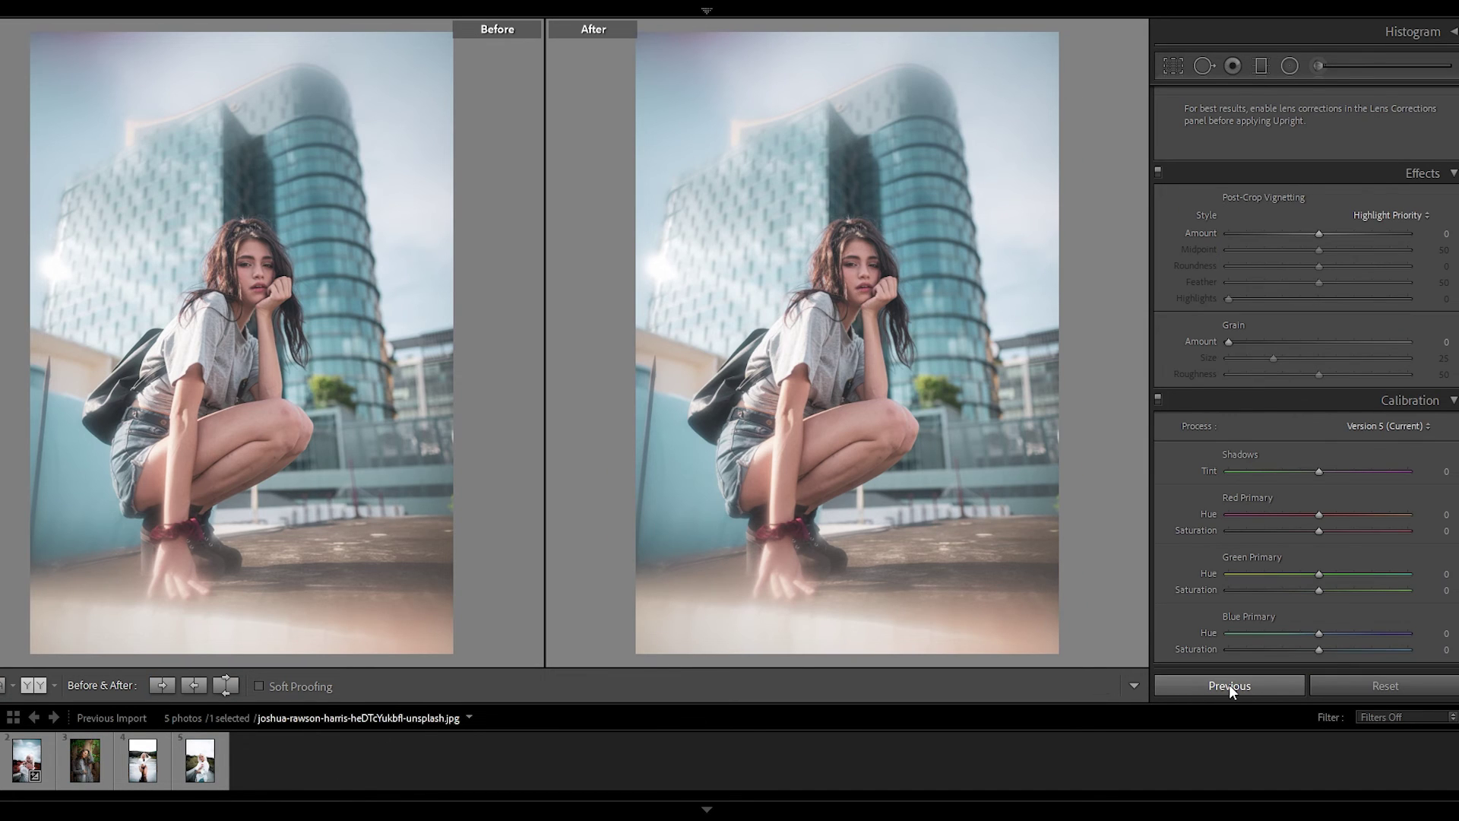
click(1229, 686)
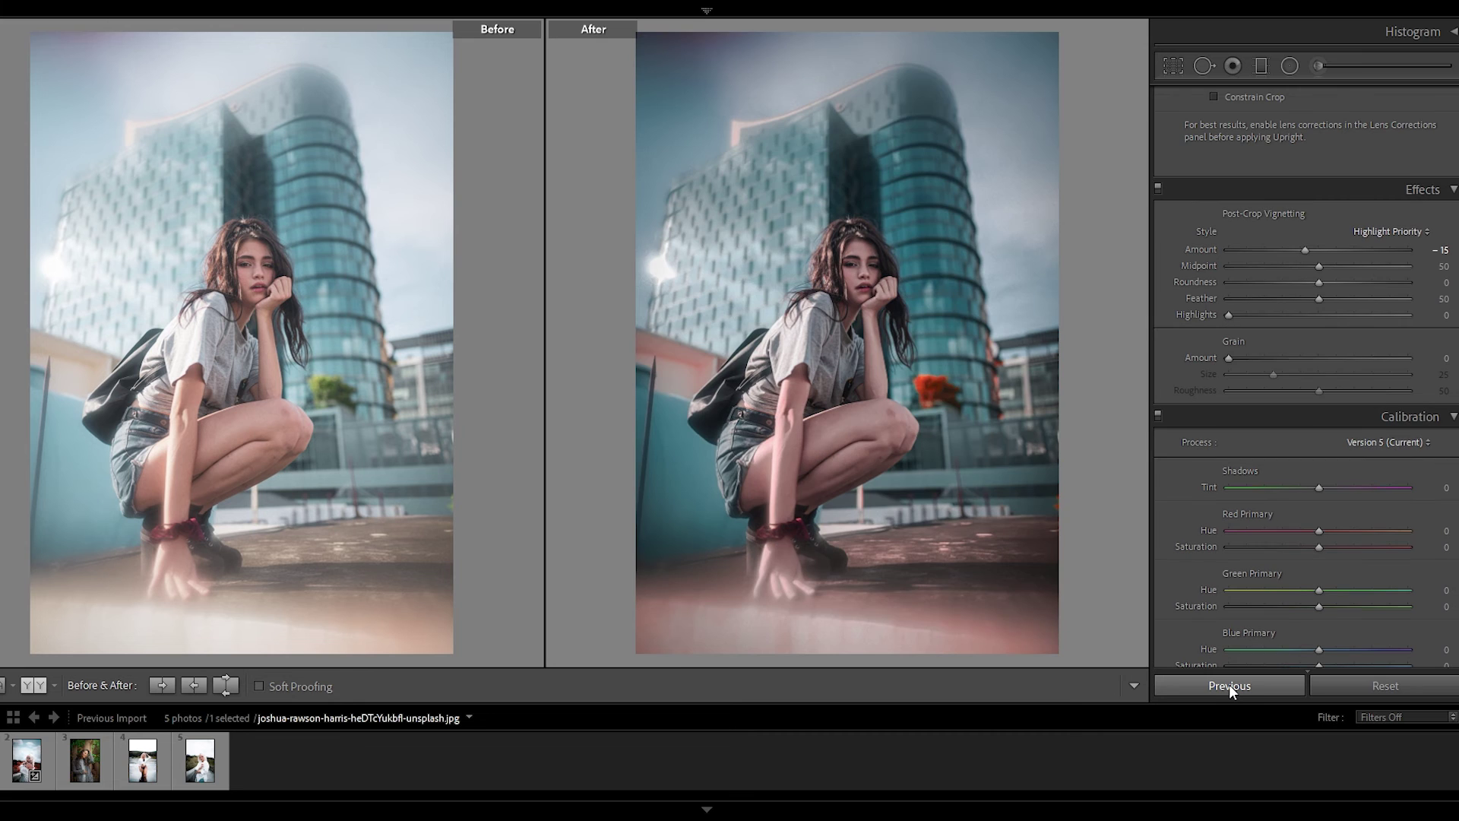
click(79, 766)
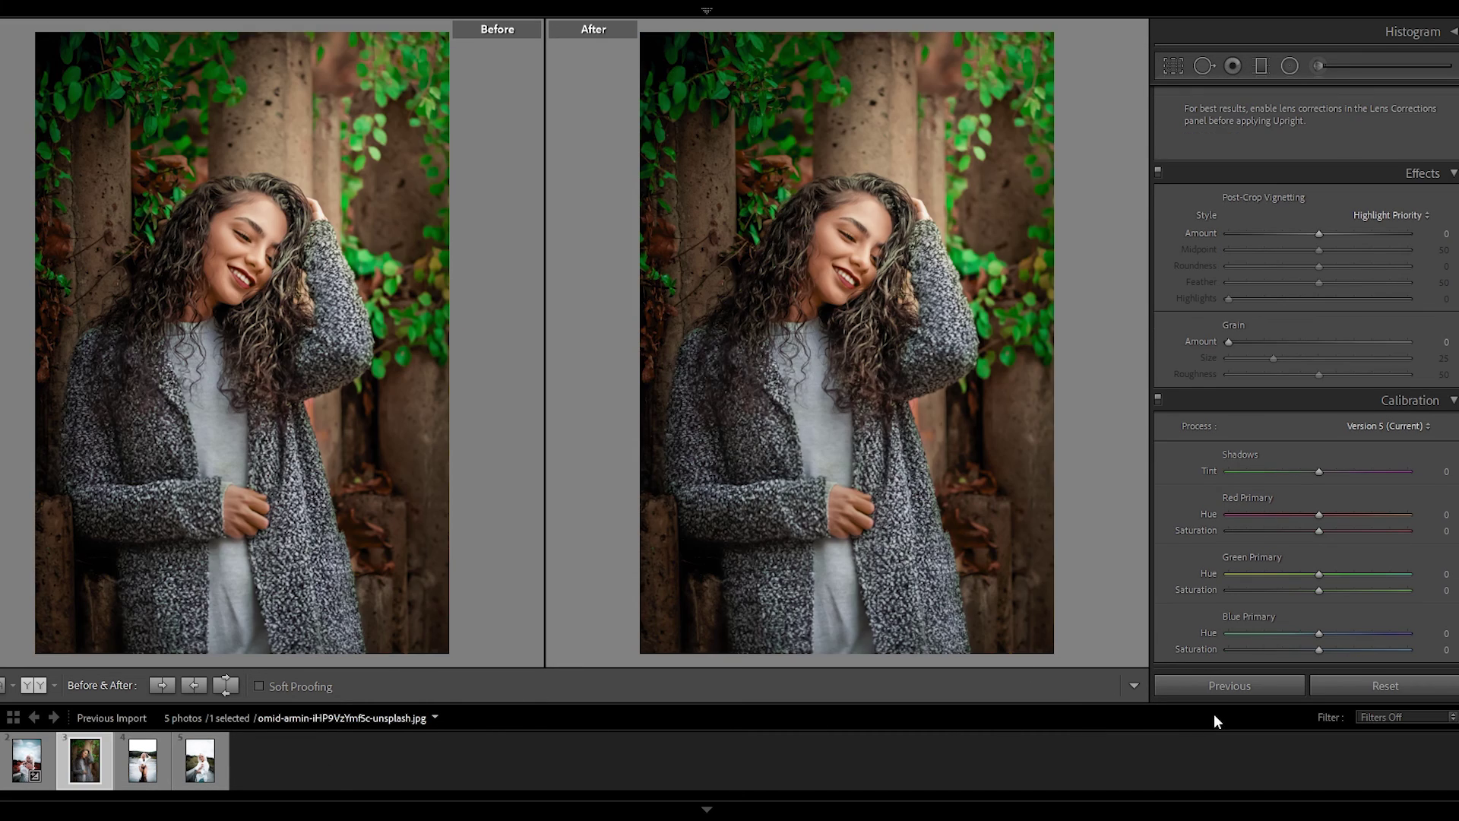
click(1244, 684)
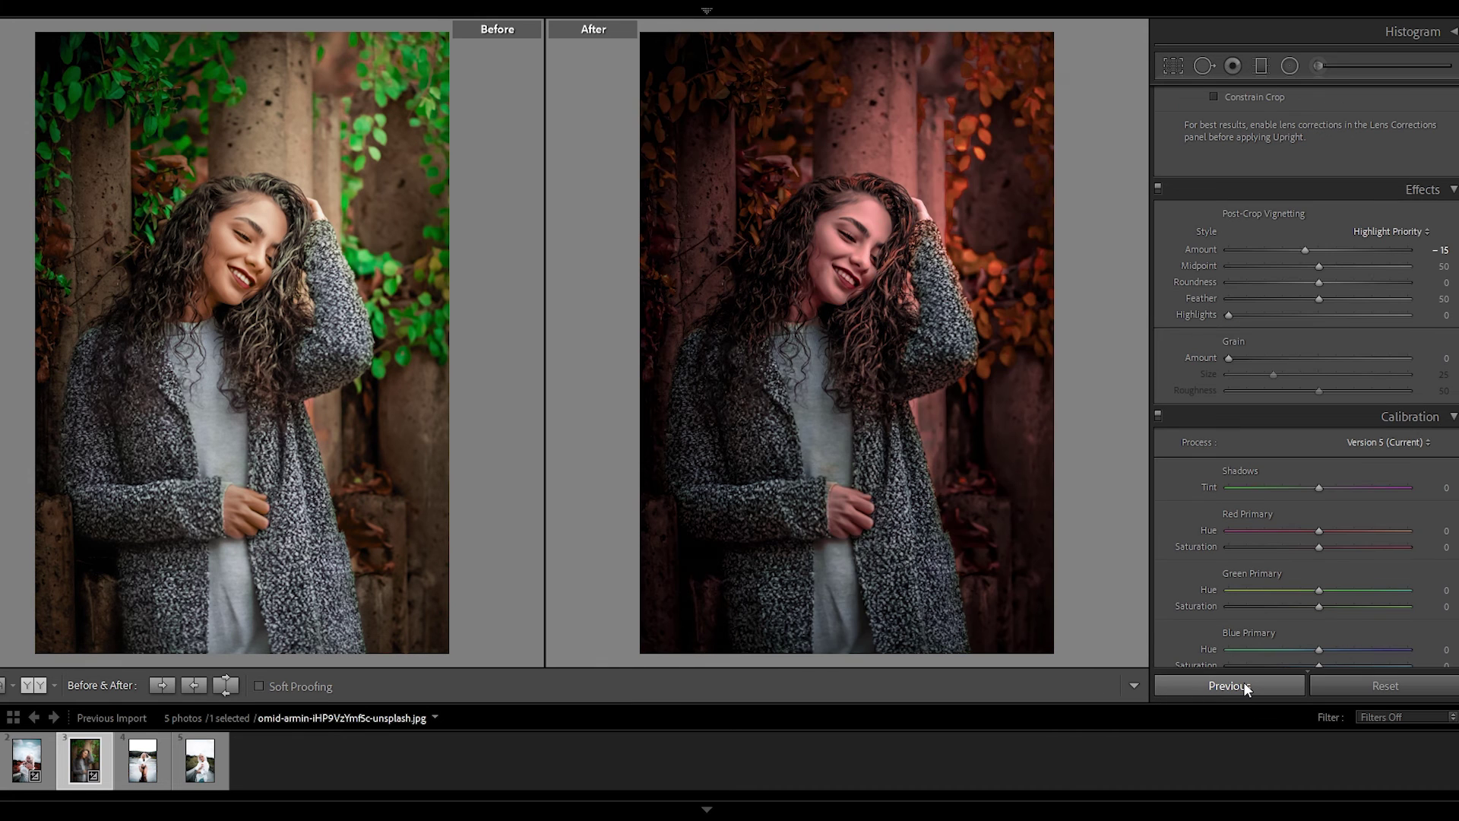
click(142, 760)
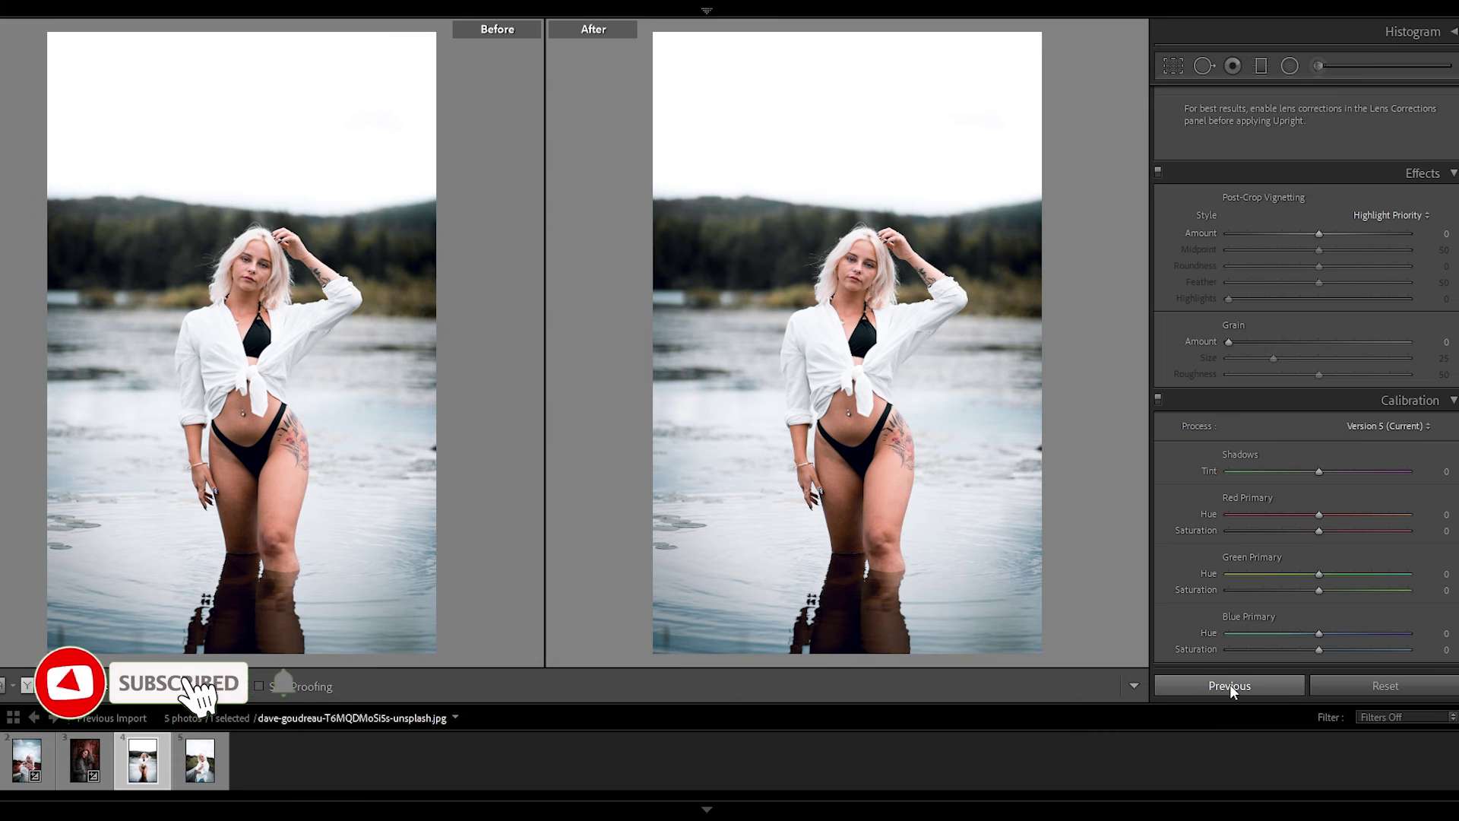
click(1229, 684)
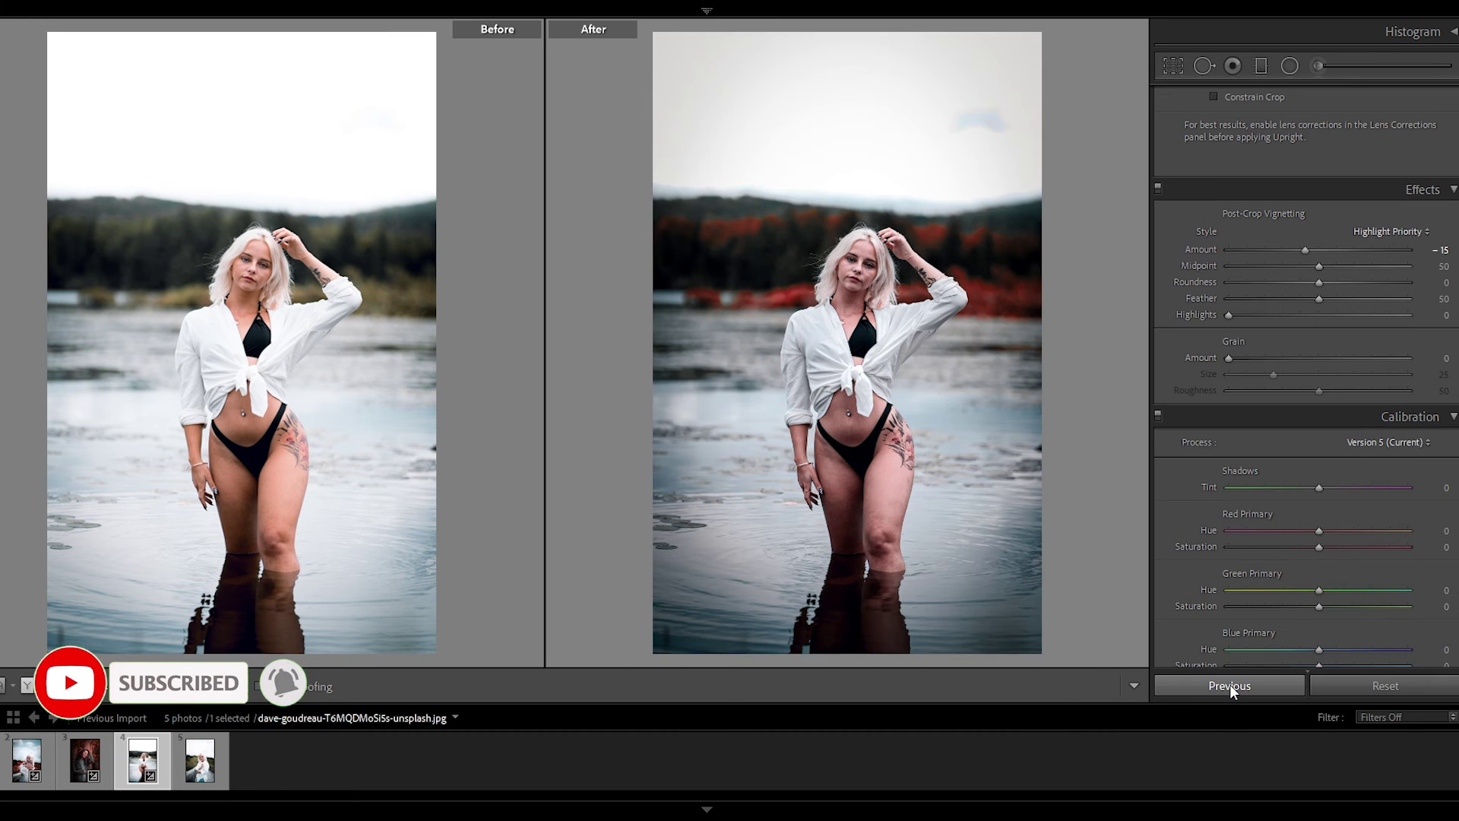
click(195, 774)
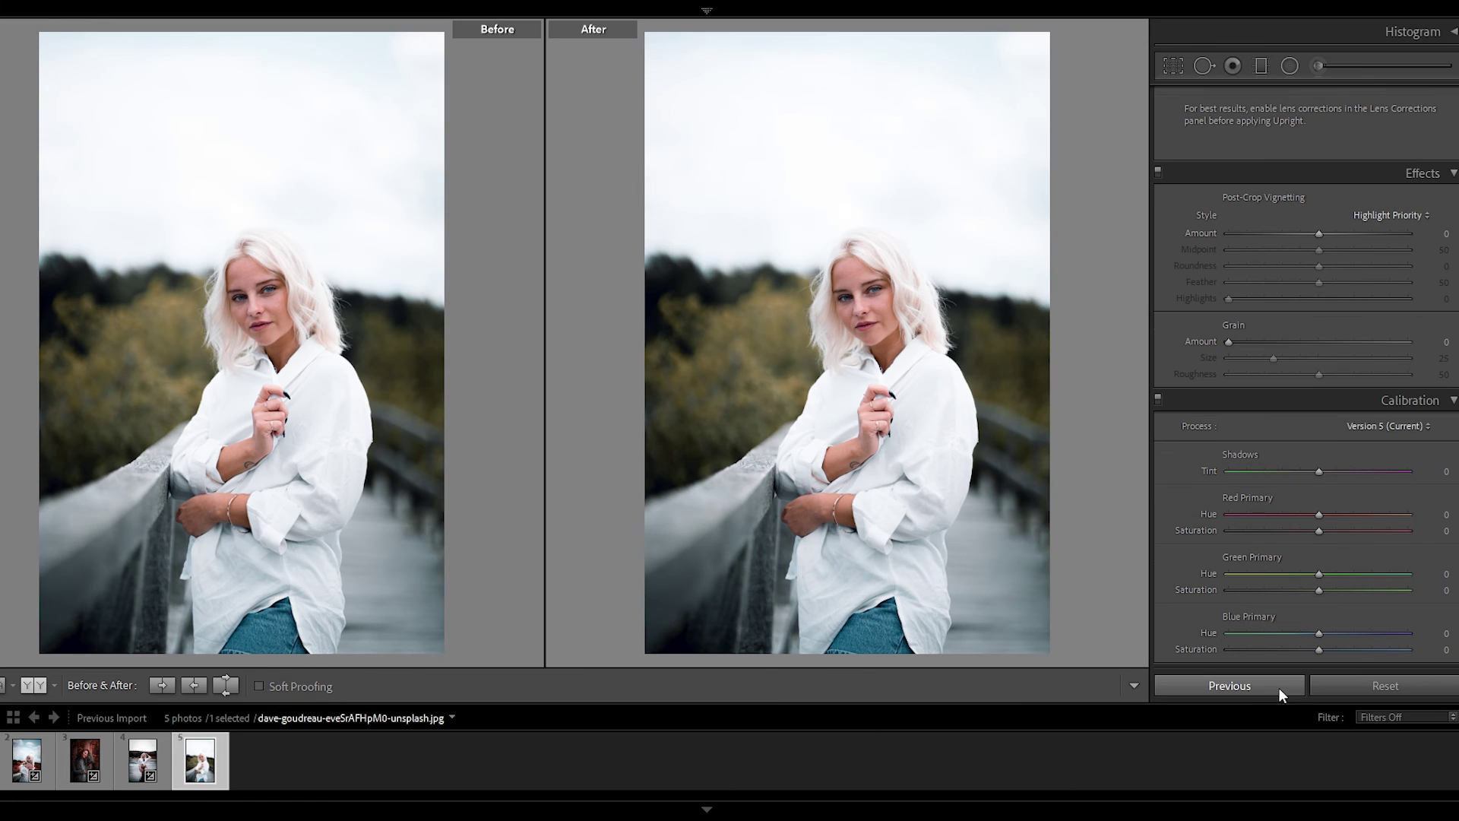
click(1251, 684)
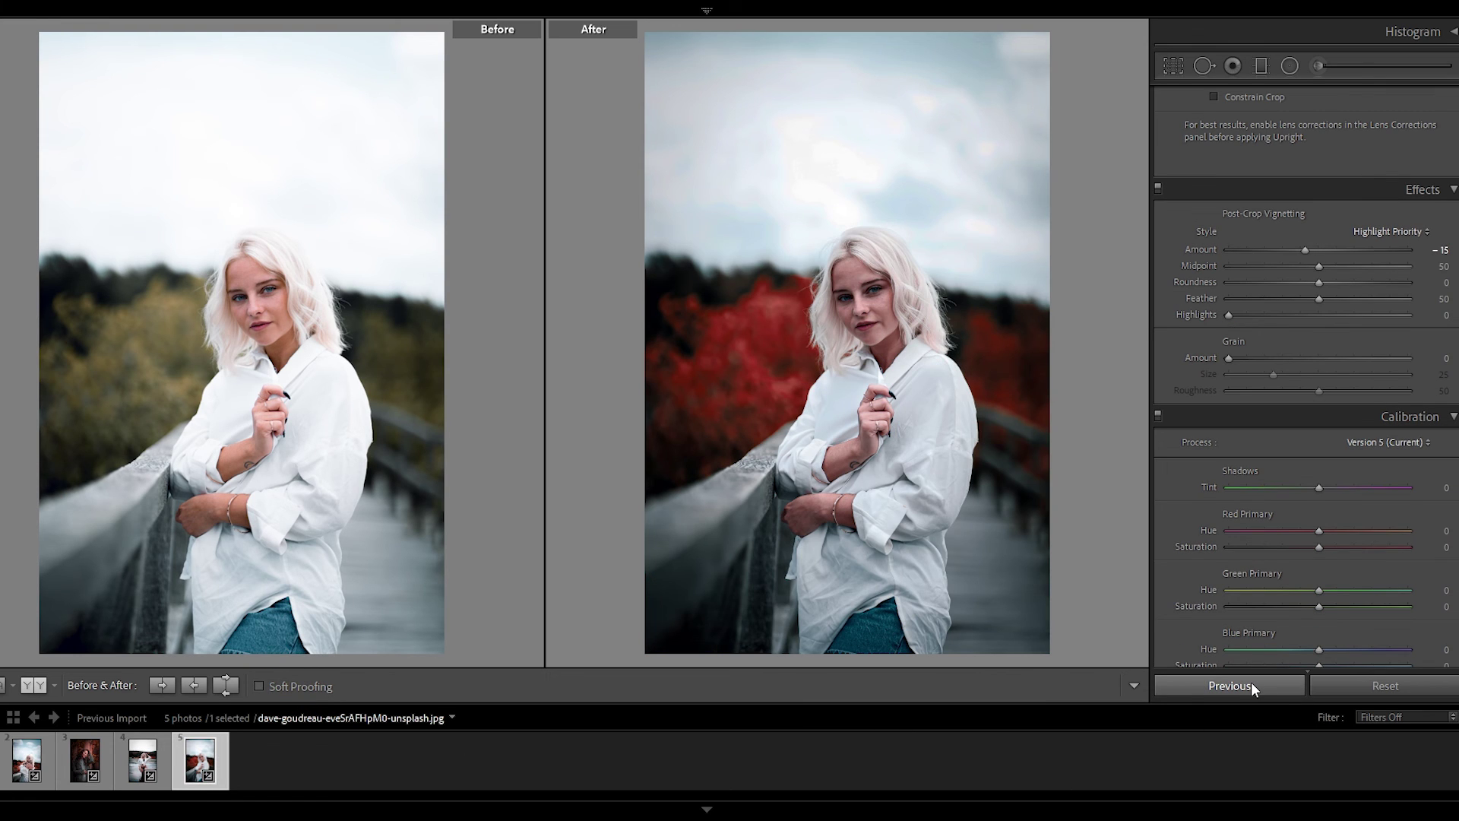